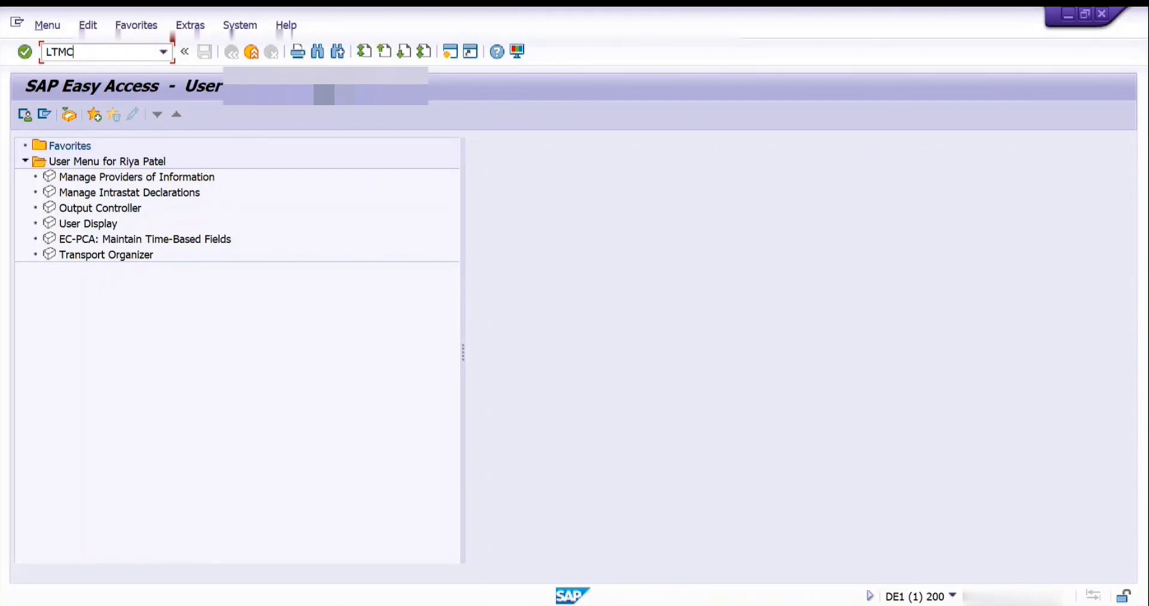
- Run transaction LTMC and maximize the Migrate Your Data browser window
key("Return")
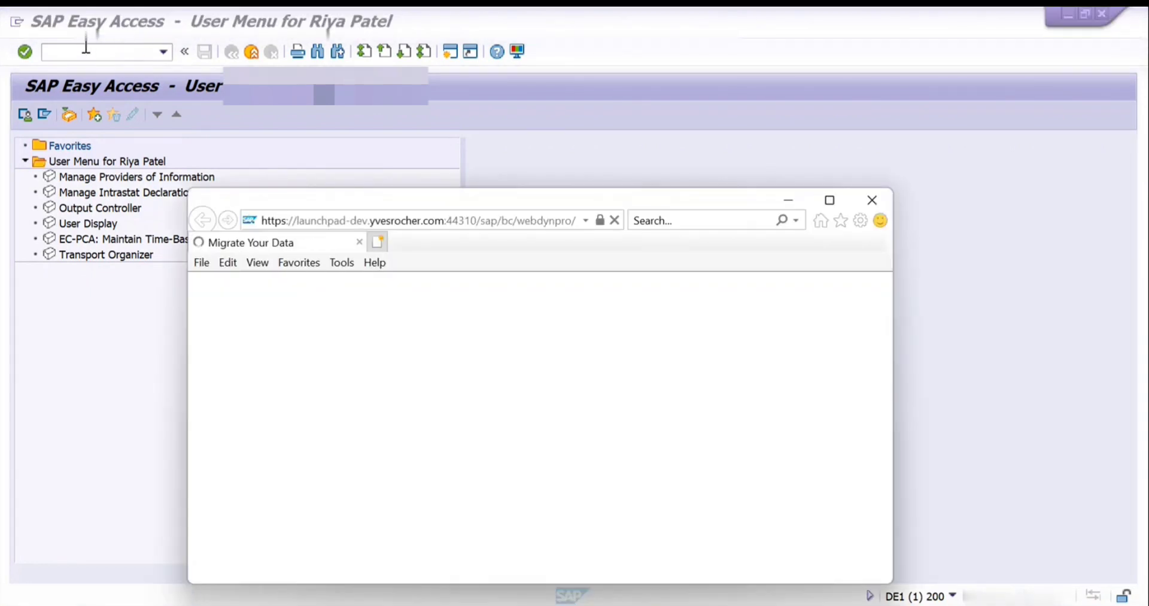
left_click(828, 201)
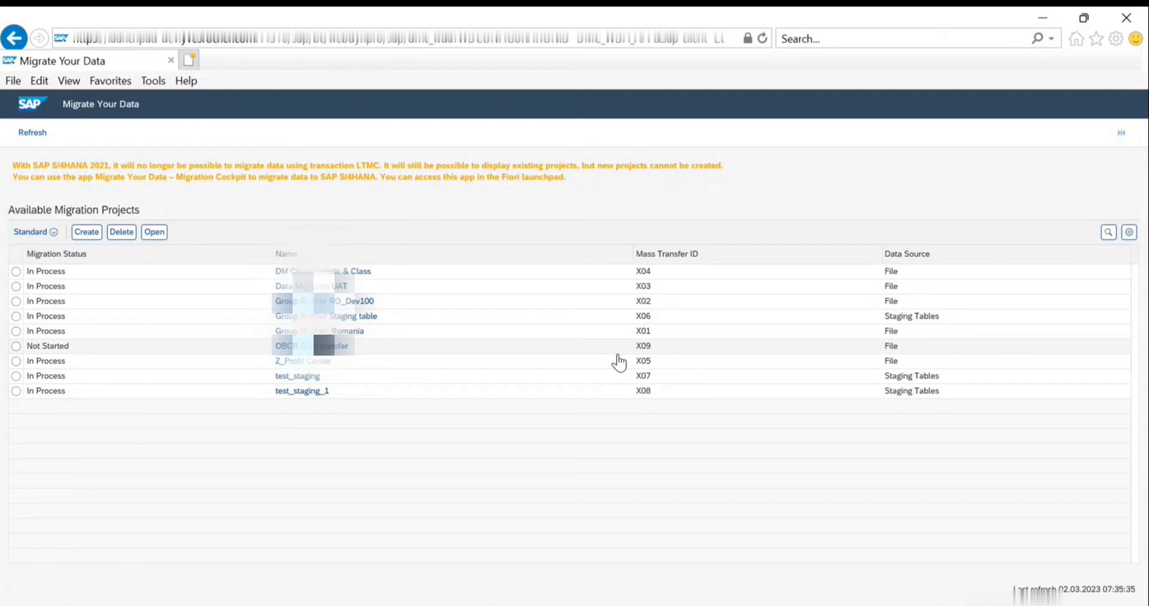
left_click(87, 237)
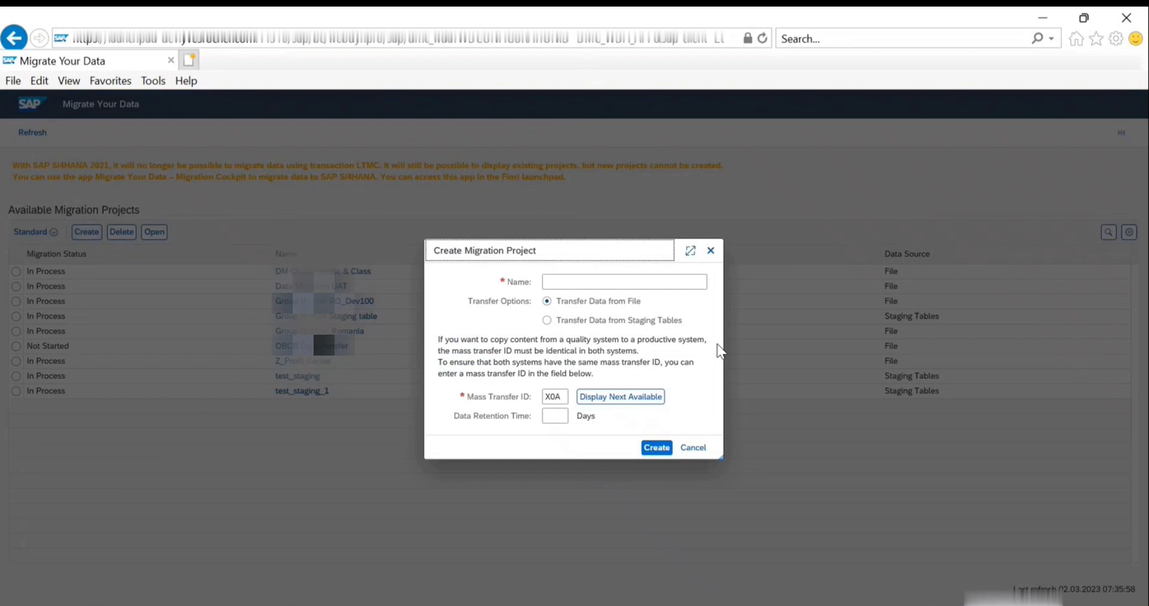
left_click(636, 284)
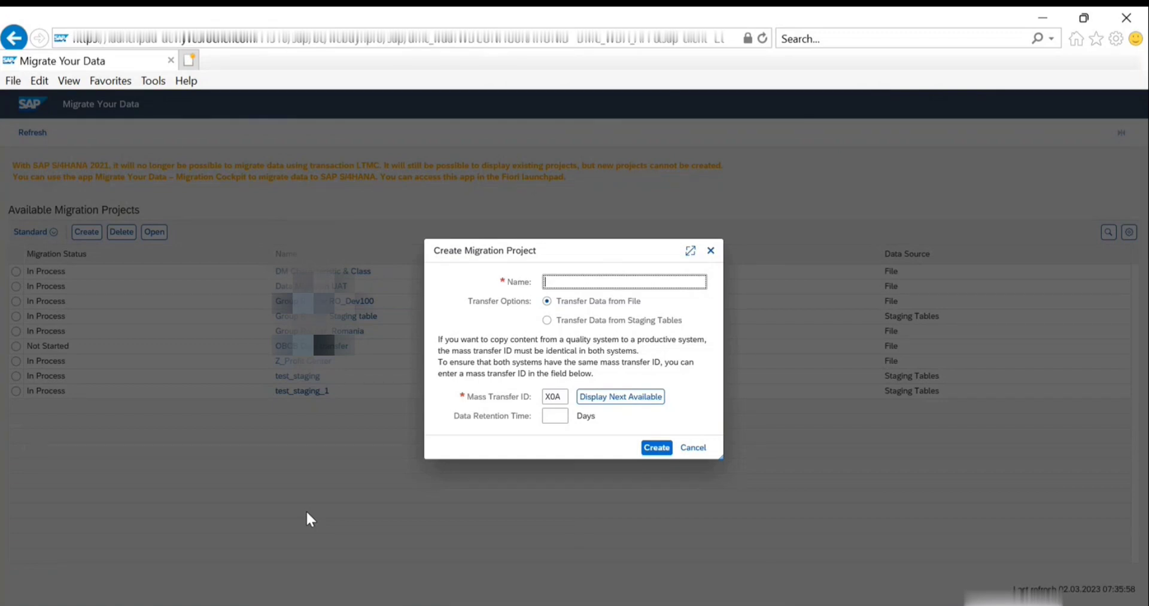
left_click(693, 449)
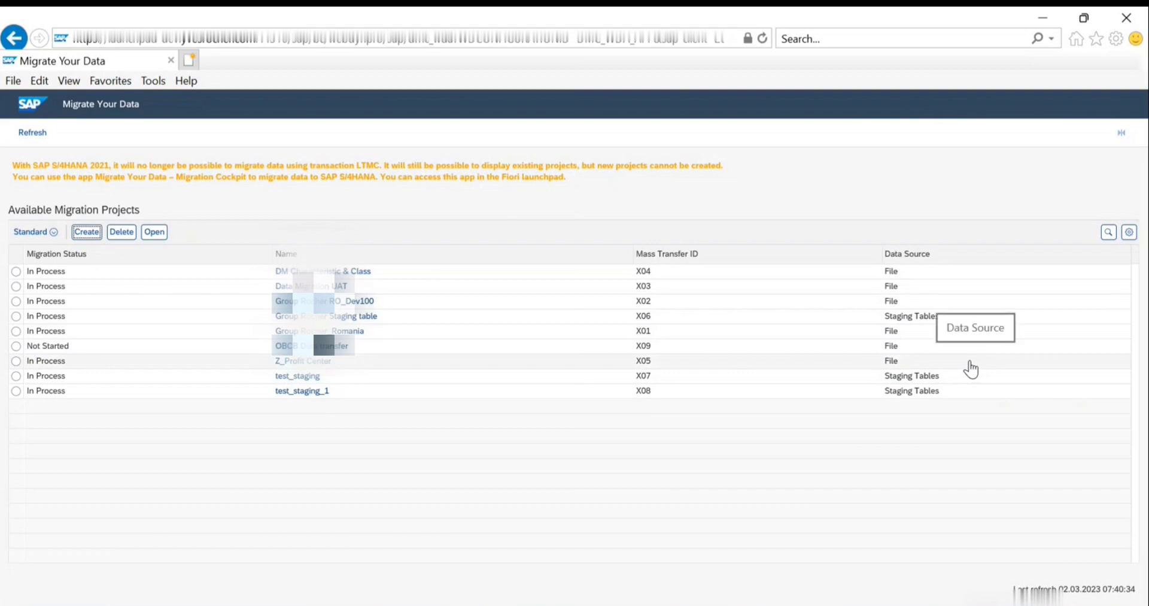
left_click(87, 234)
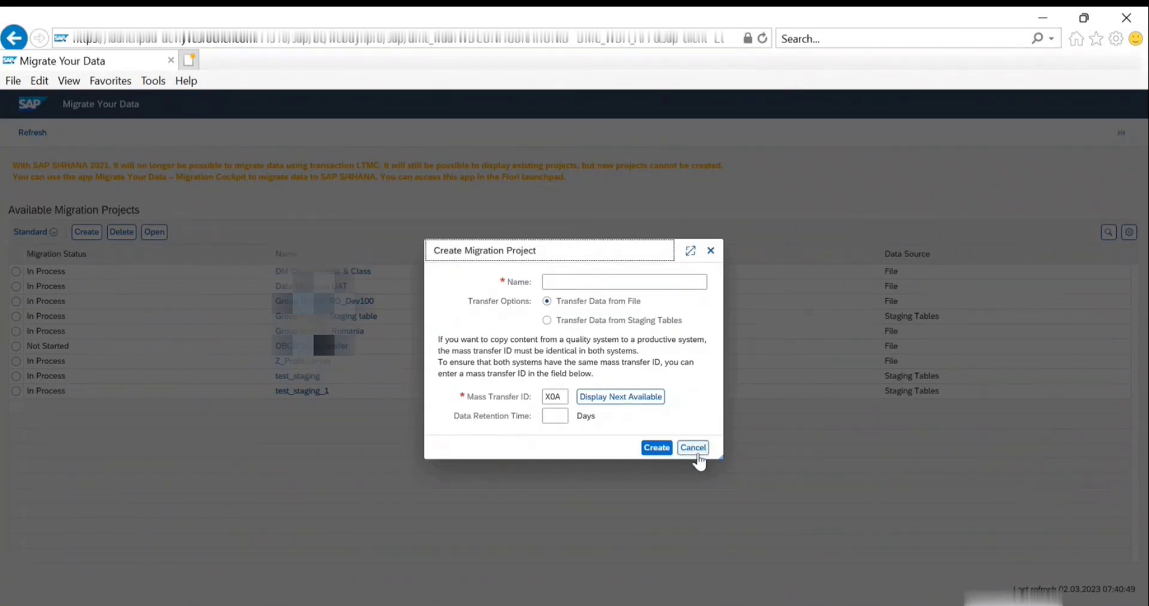
left_click(694, 449)
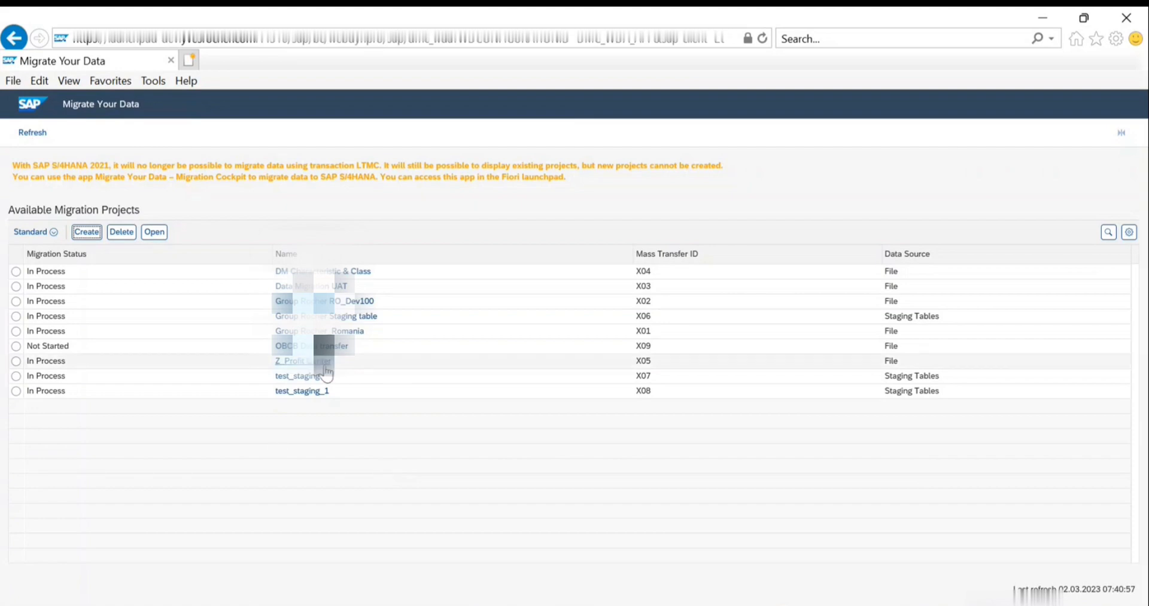
- Open the file-based migration project with mass transfer ID X01 to reach its migration objects
left_click(299, 332)
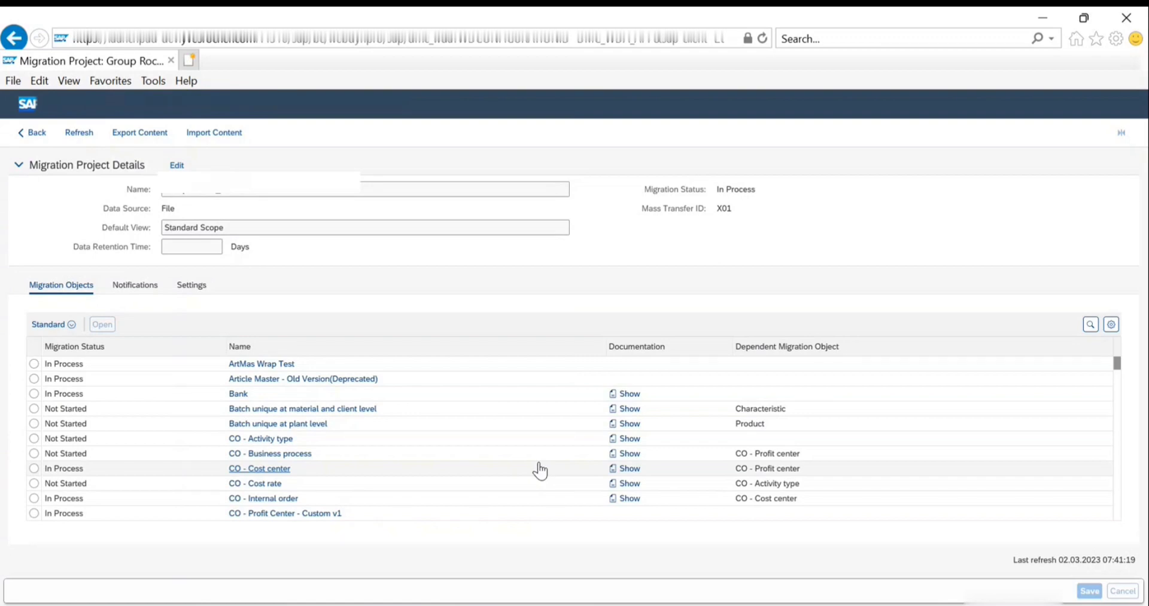
scroll(495, 468, "down", 3)
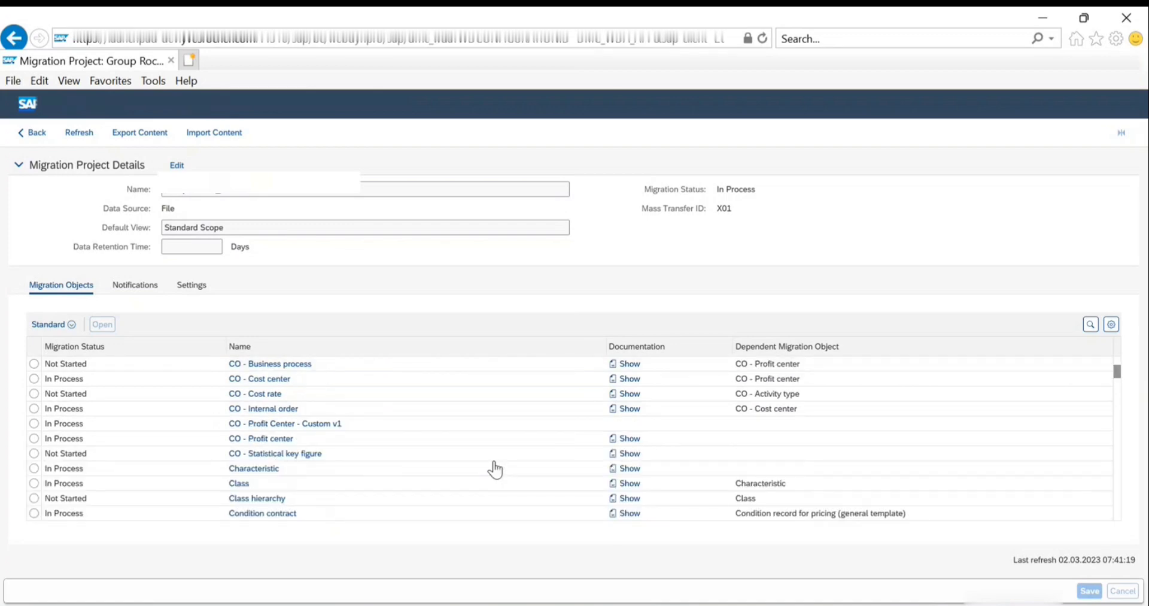
- Filter the project's migration objects by "Fixed Asset" and remove the filter again
left_click(1091, 327)
left_click(1040, 348)
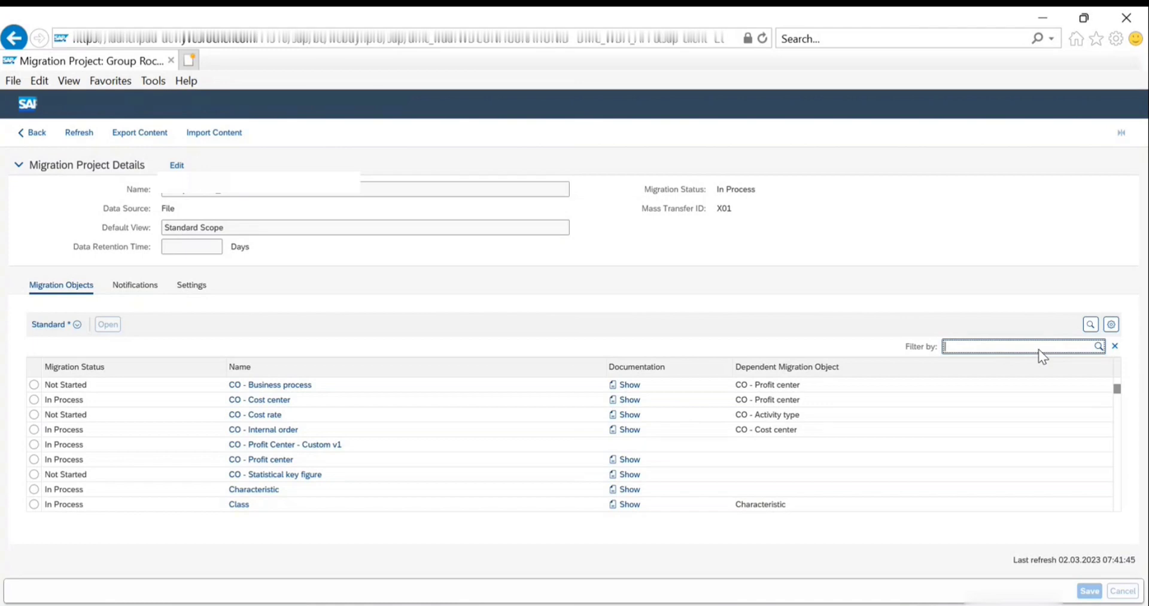
type("Fixed Asset")
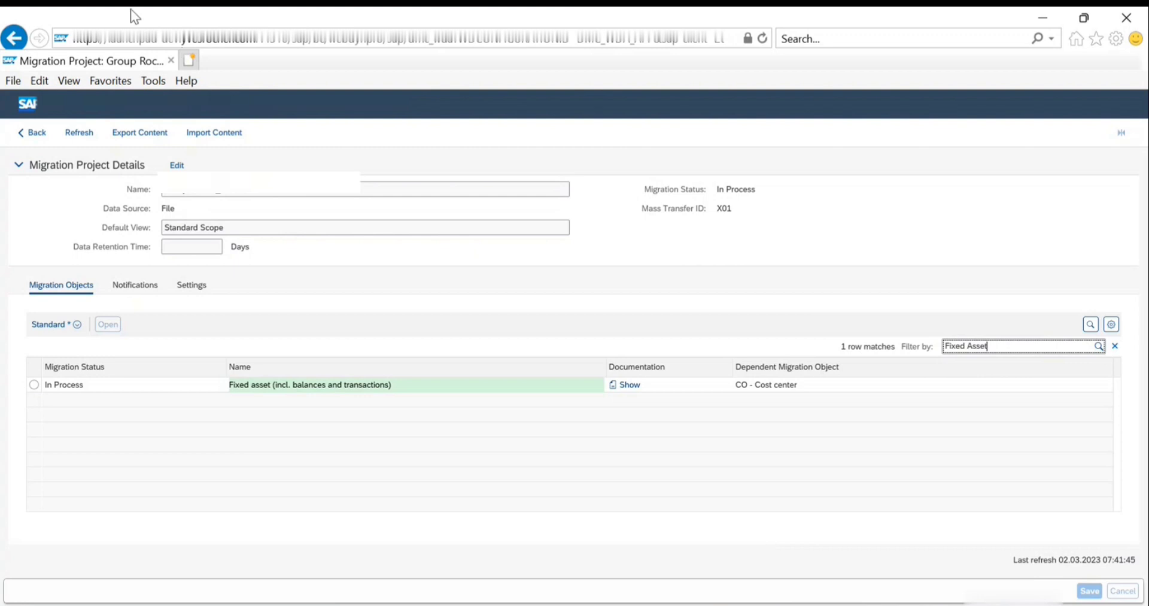
left_click(1114, 347)
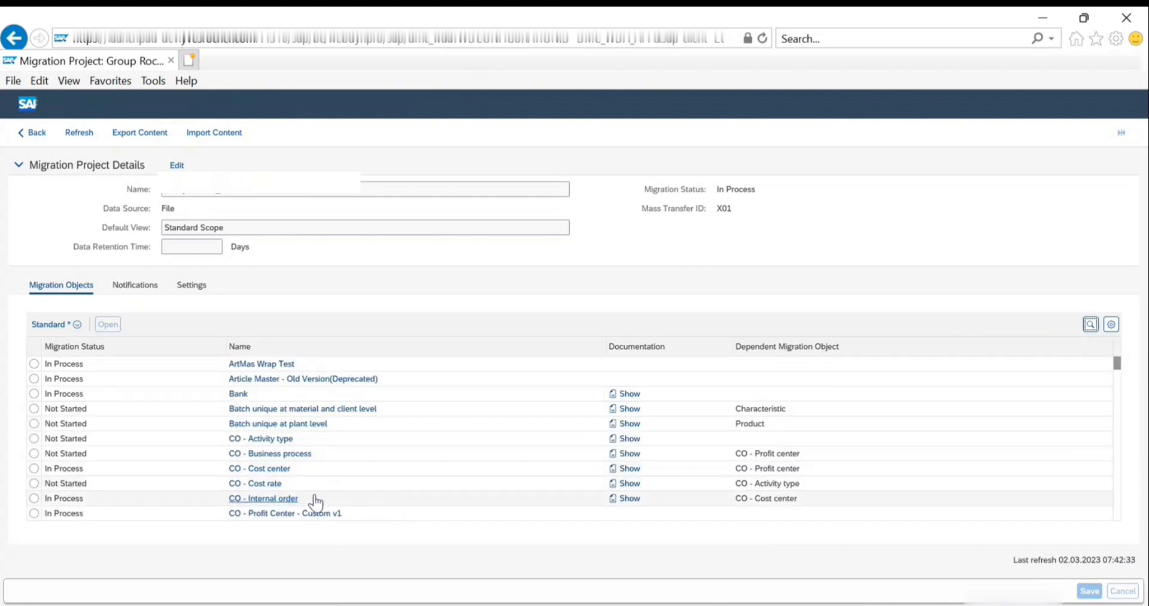
- Find the CO - Profit center migration object in the list and open it
scroll(315, 498, "down", 3)
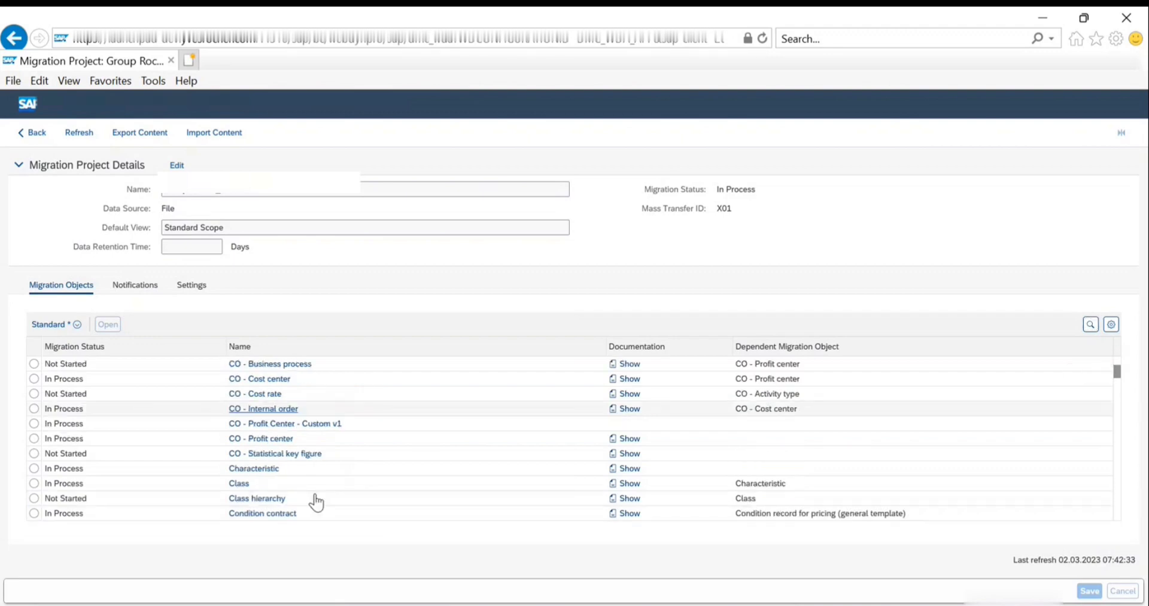
scroll(315, 498, "up", 3)
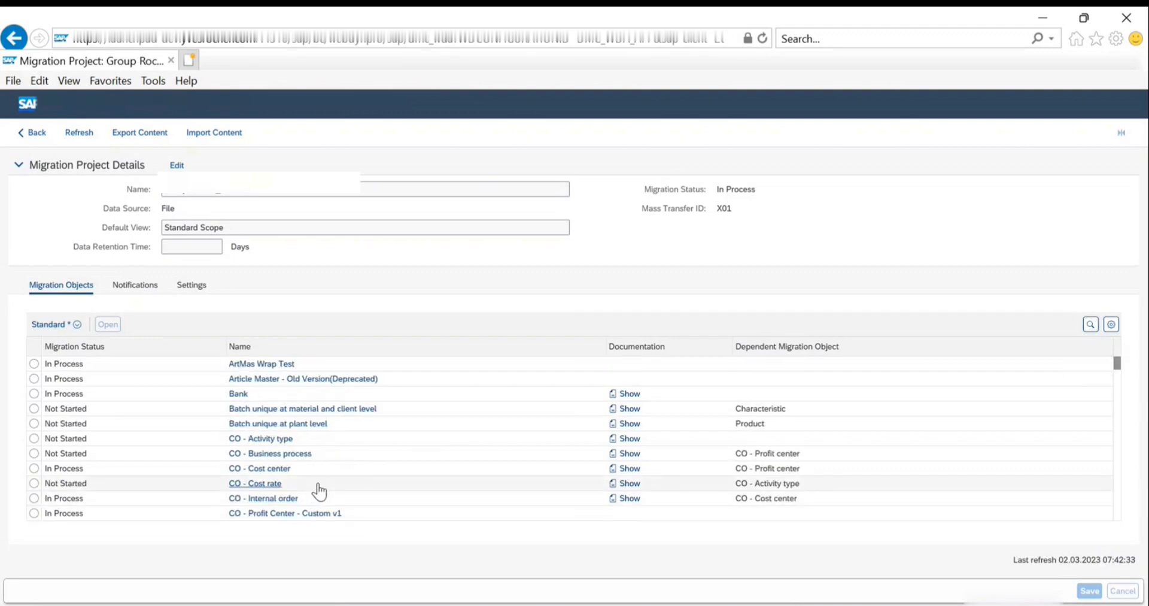
scroll(319, 490, "down", 2)
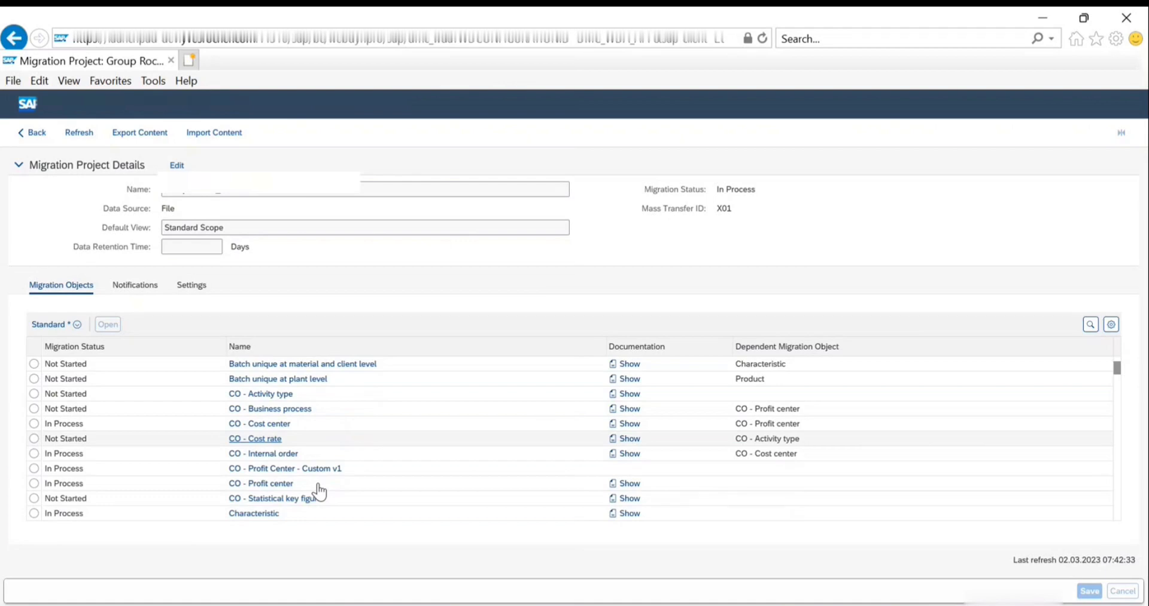
scroll(319, 492, "up", 2)
scroll(311, 494, "down", 2)
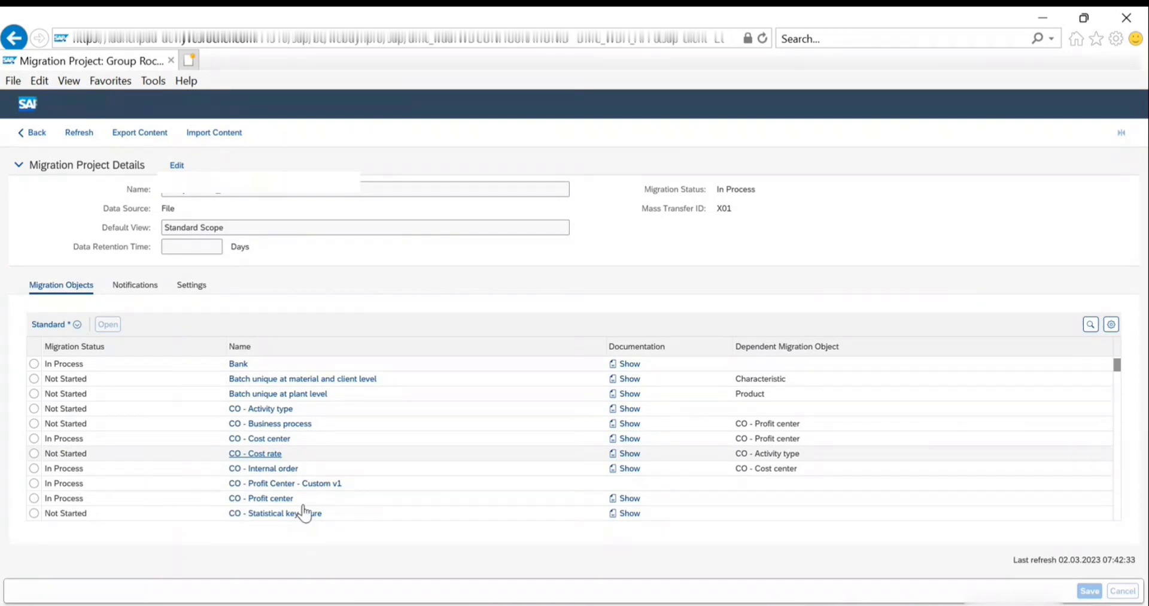
left_click(268, 499)
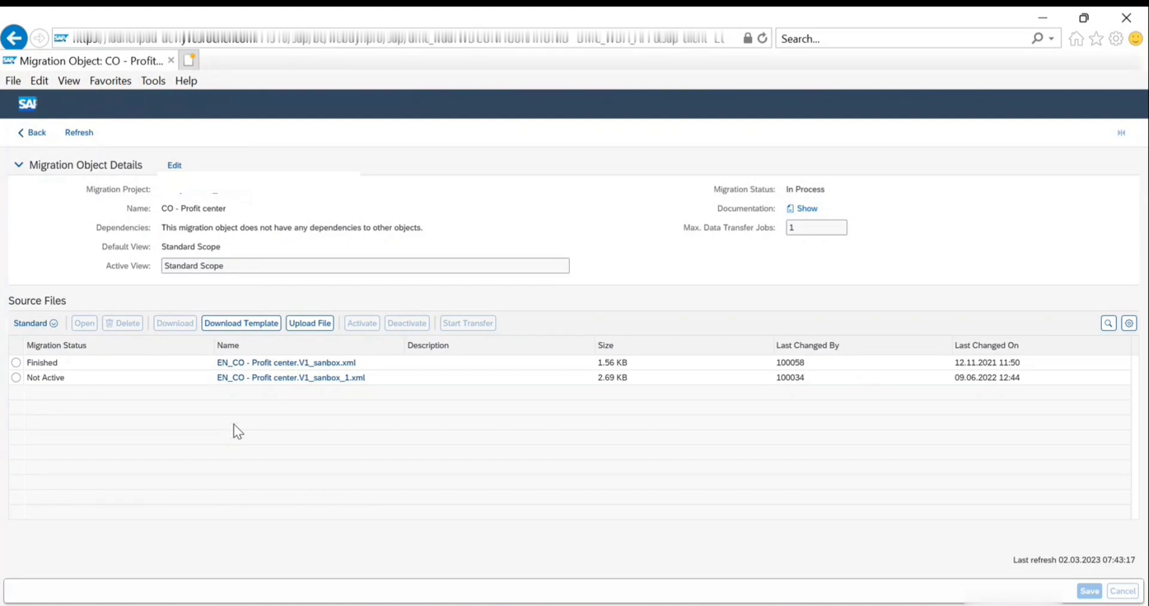
- Review the profit center master record and company code assignment data in EN_CO - Profit center.V1_sanbox.xml, and return to the source files
left_click(253, 364)
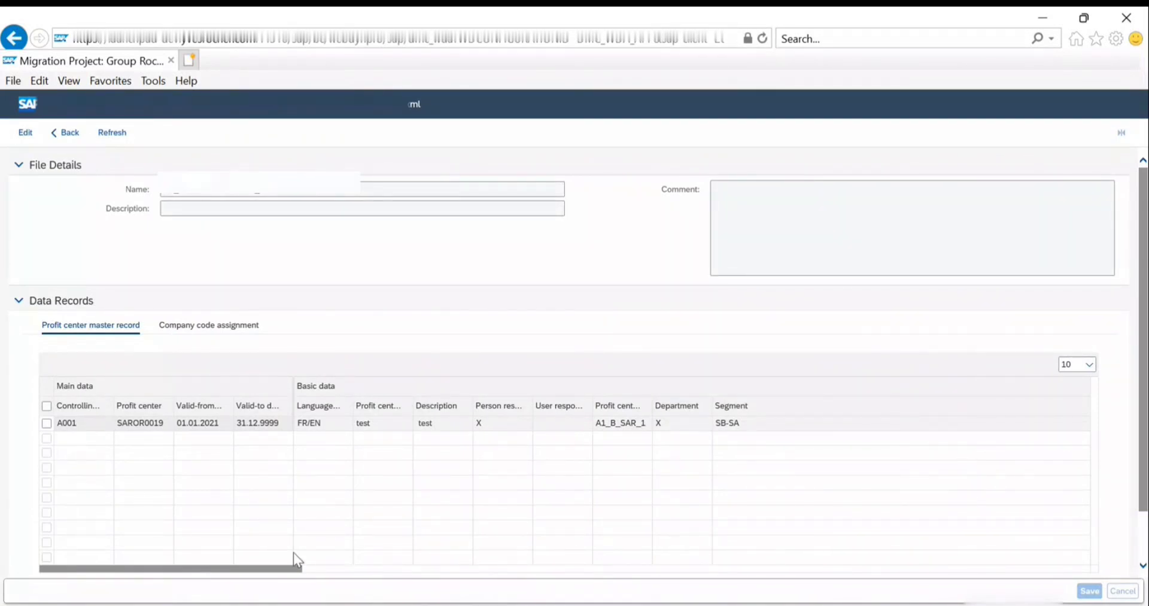
left_click(207, 325)
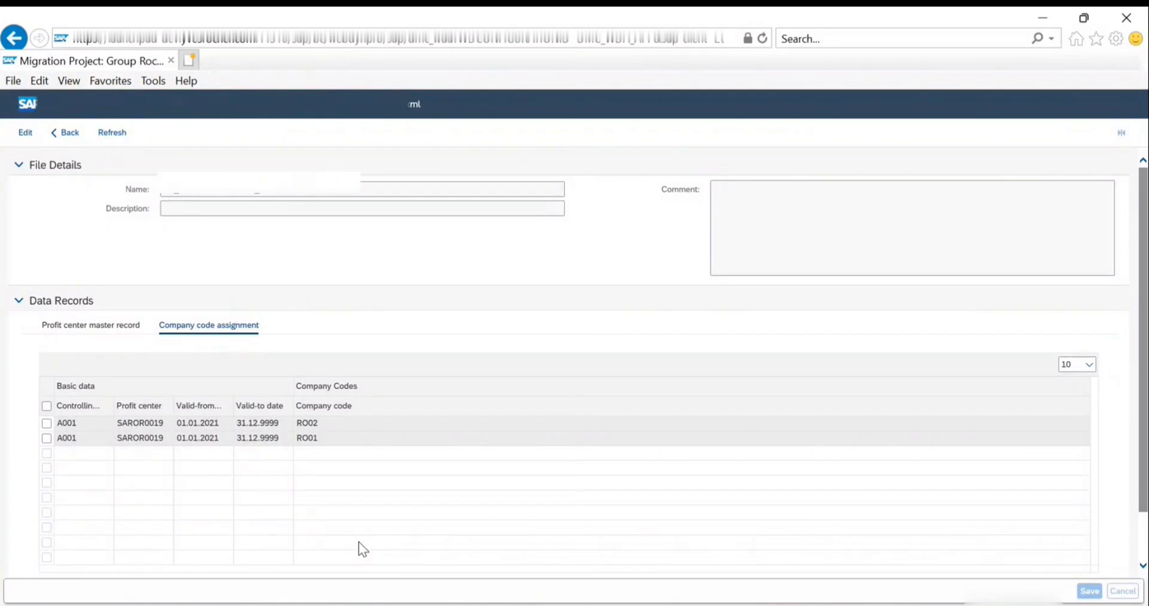
left_click(109, 330)
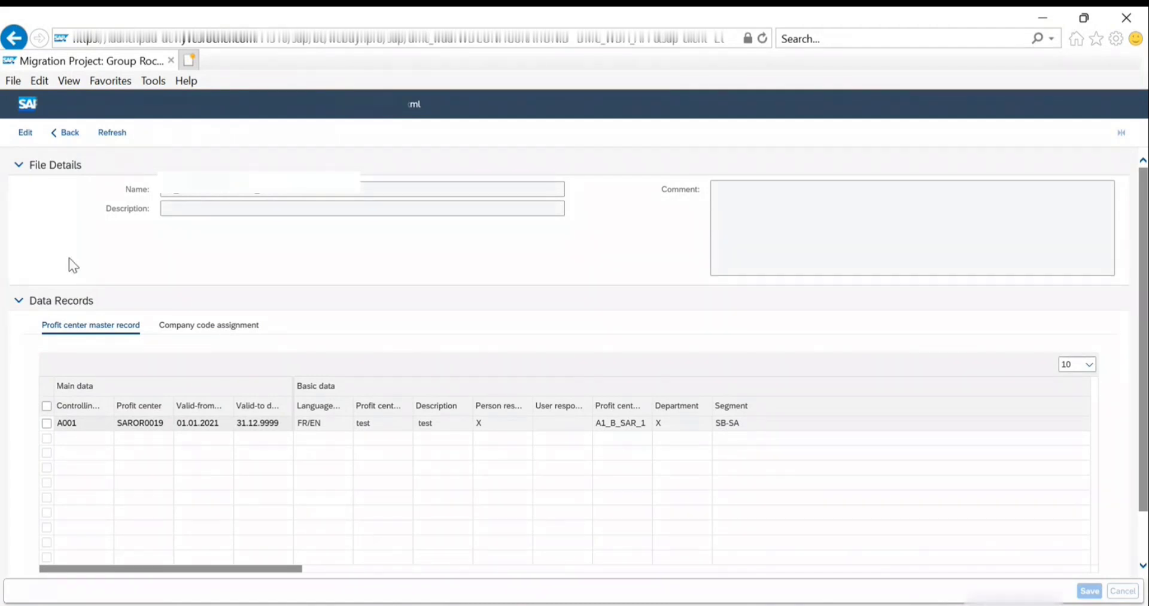
left_click(65, 132)
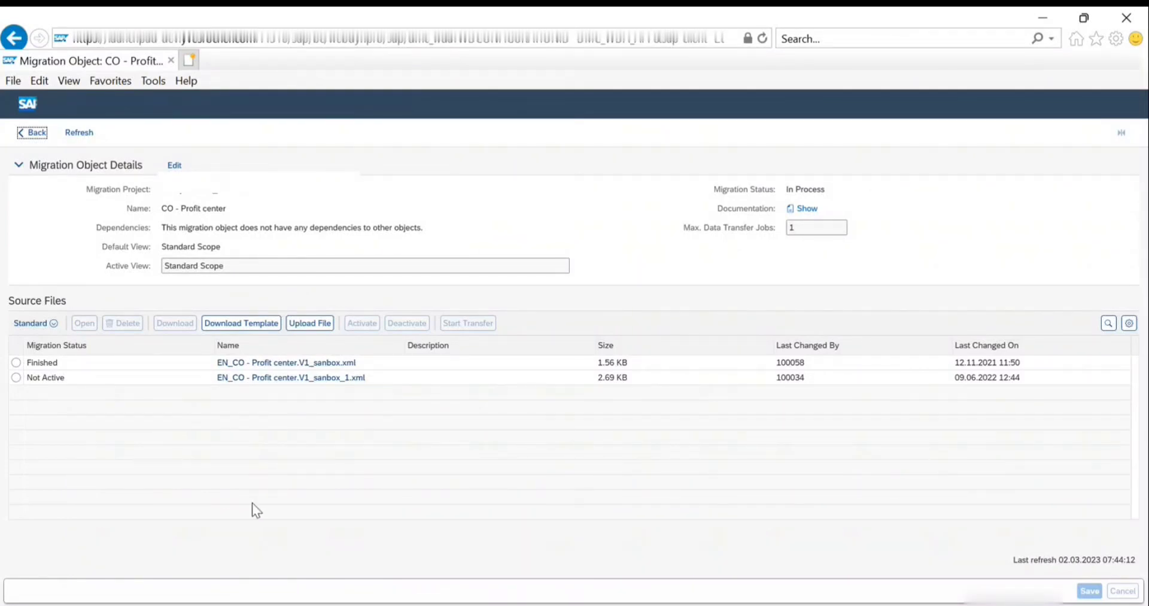
left_click(15, 377)
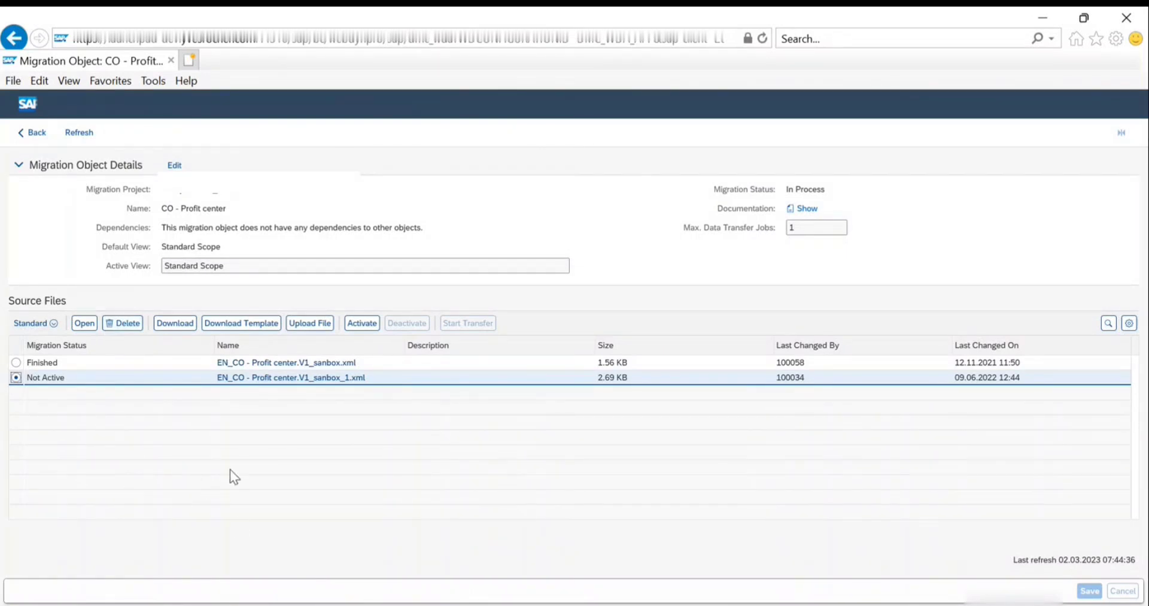
left_click(179, 326)
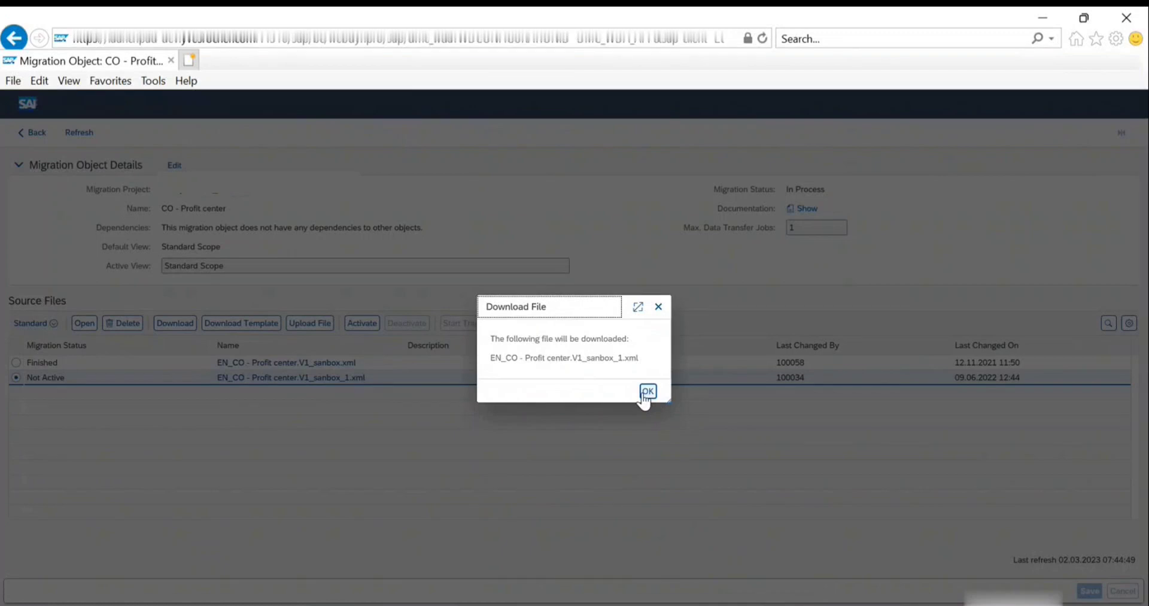
left_click(659, 307)
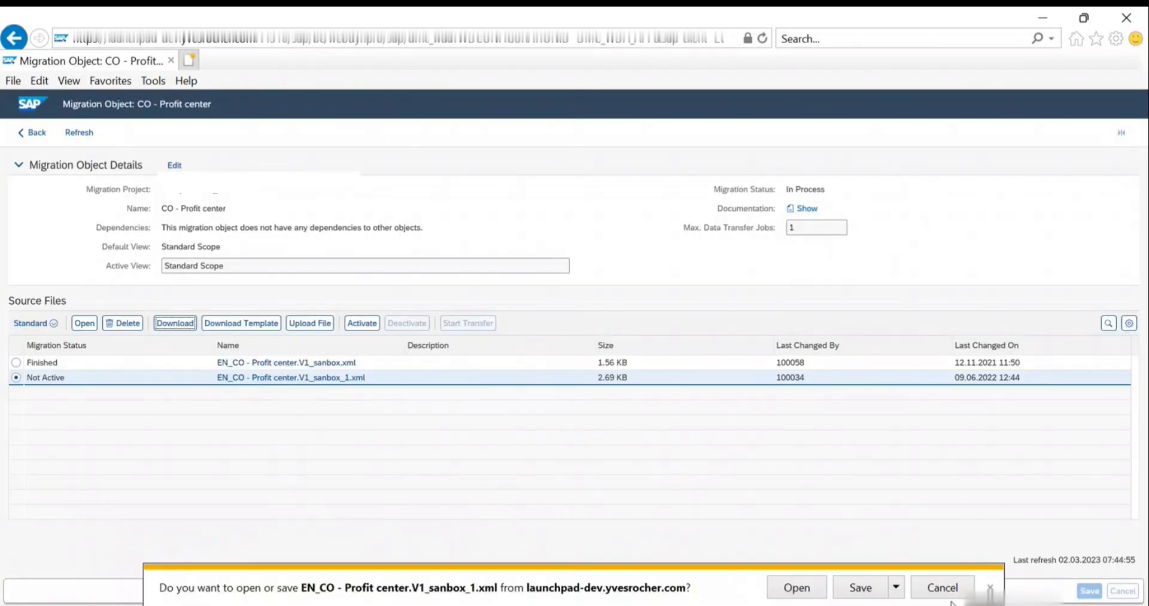
left_click(990, 588)
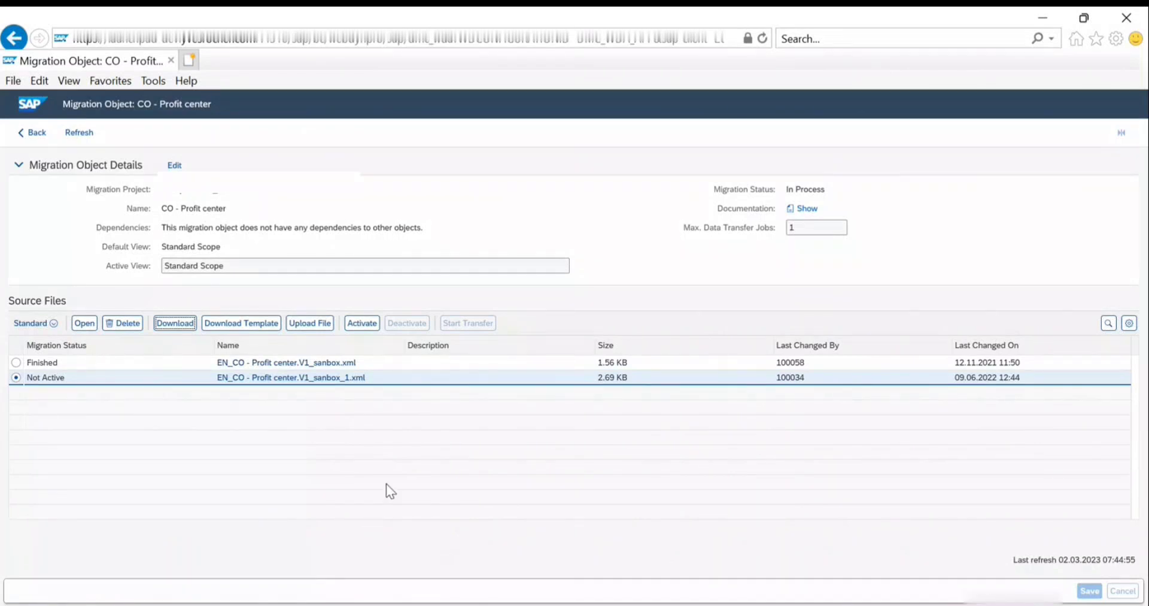
- Download the CO - Profit center migration template, save it, and open it in Excel with editing enabled
left_click(252, 329)
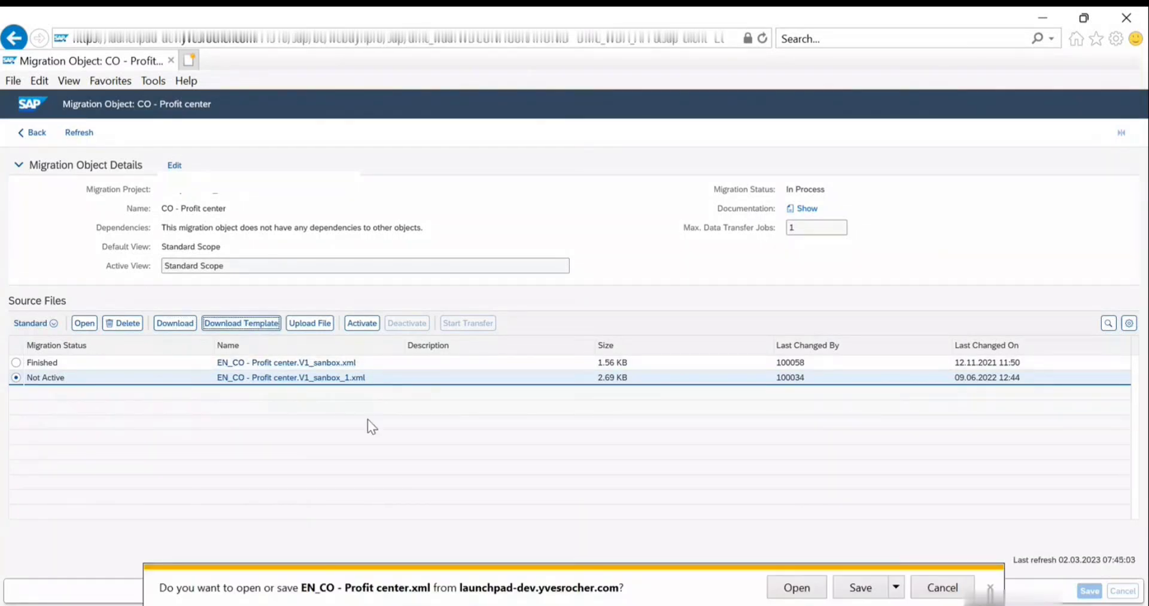
left_click(861, 587)
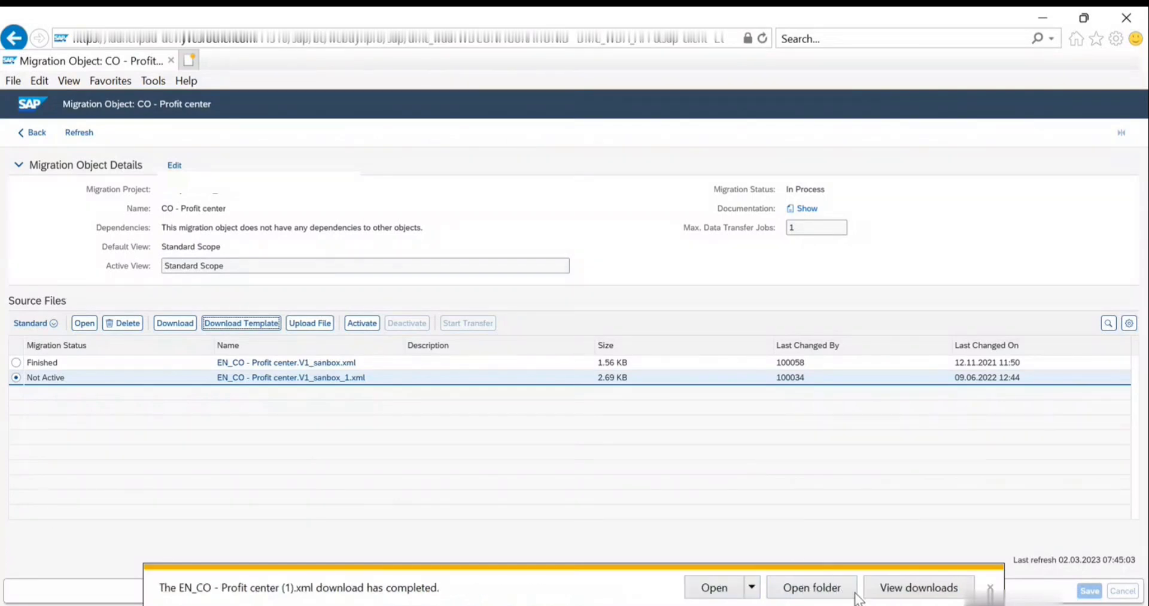
left_click(710, 592)
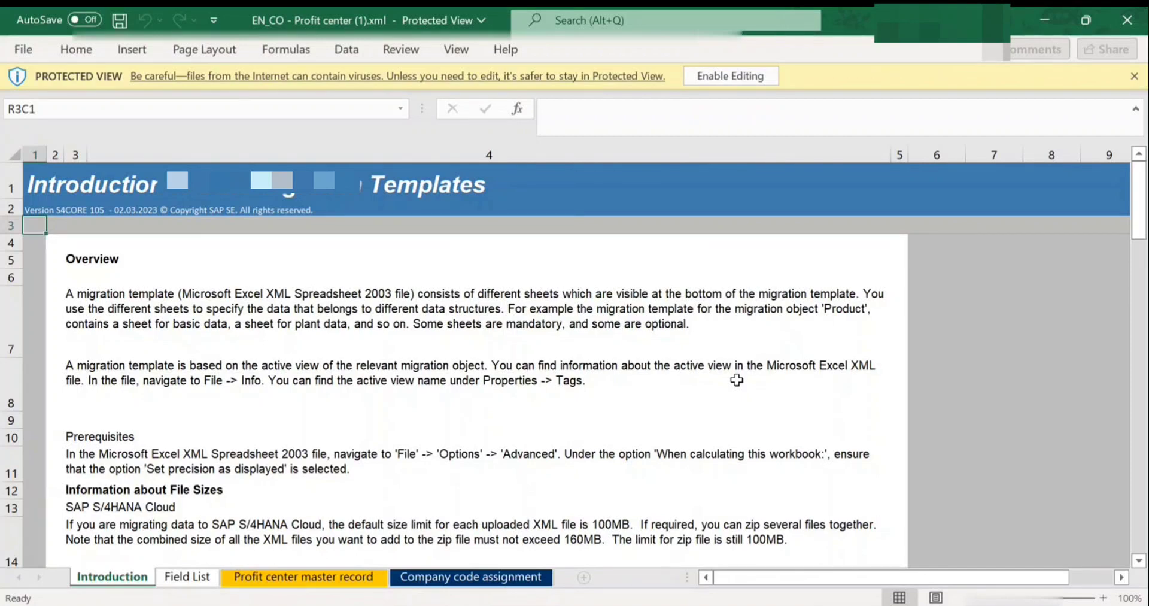
left_click(727, 81)
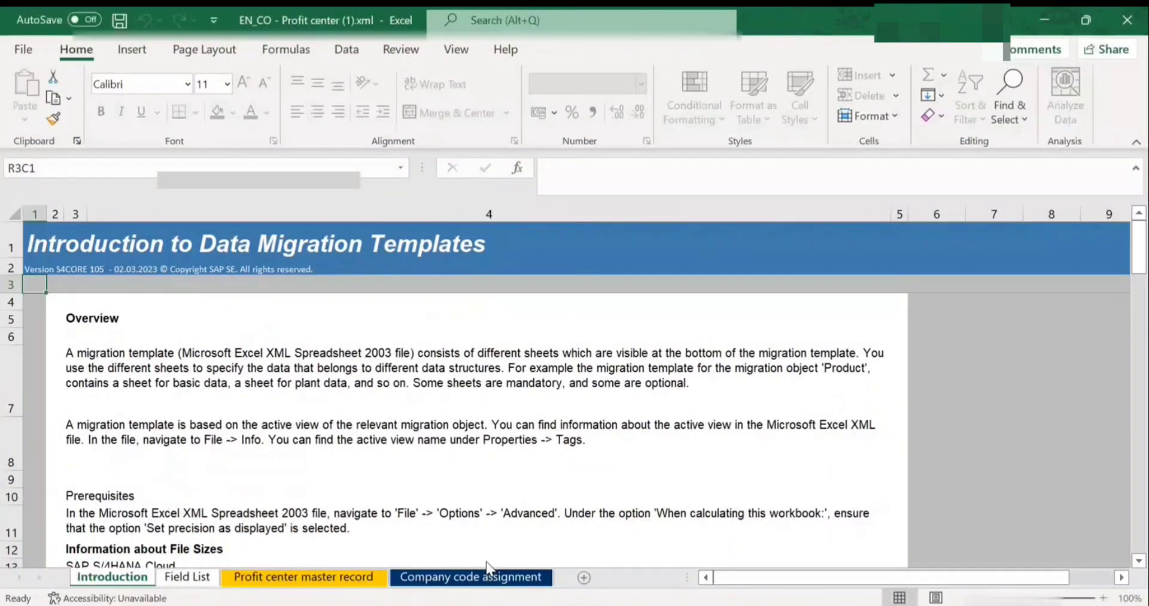
- Examine the columns of the template's Profit center master record sheet and close the workbook
left_click(333, 578)
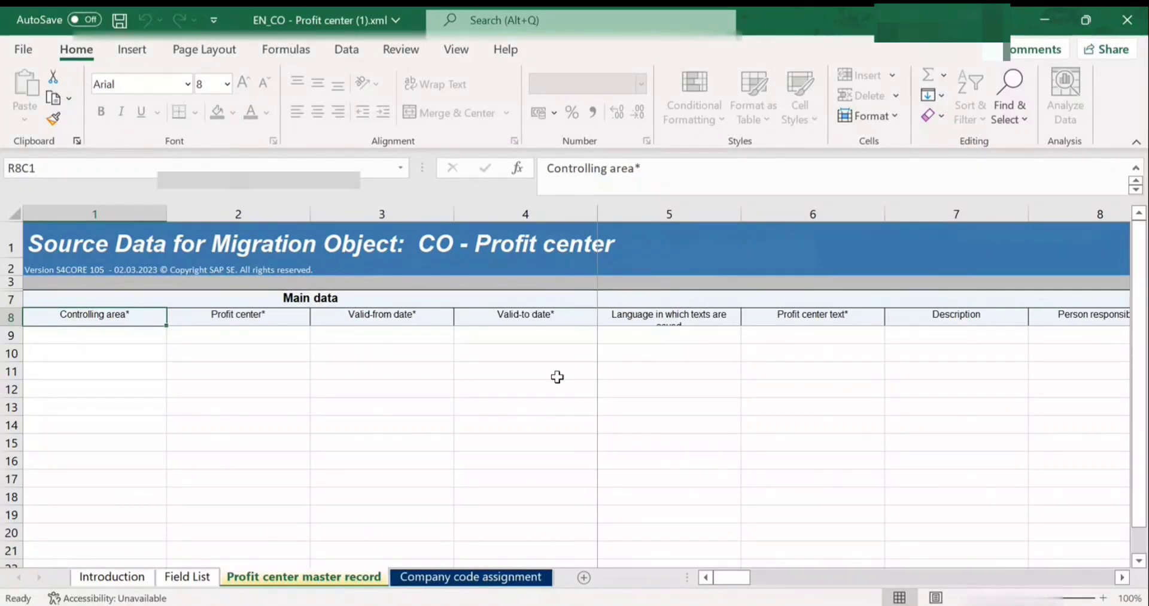
left_click(558, 337)
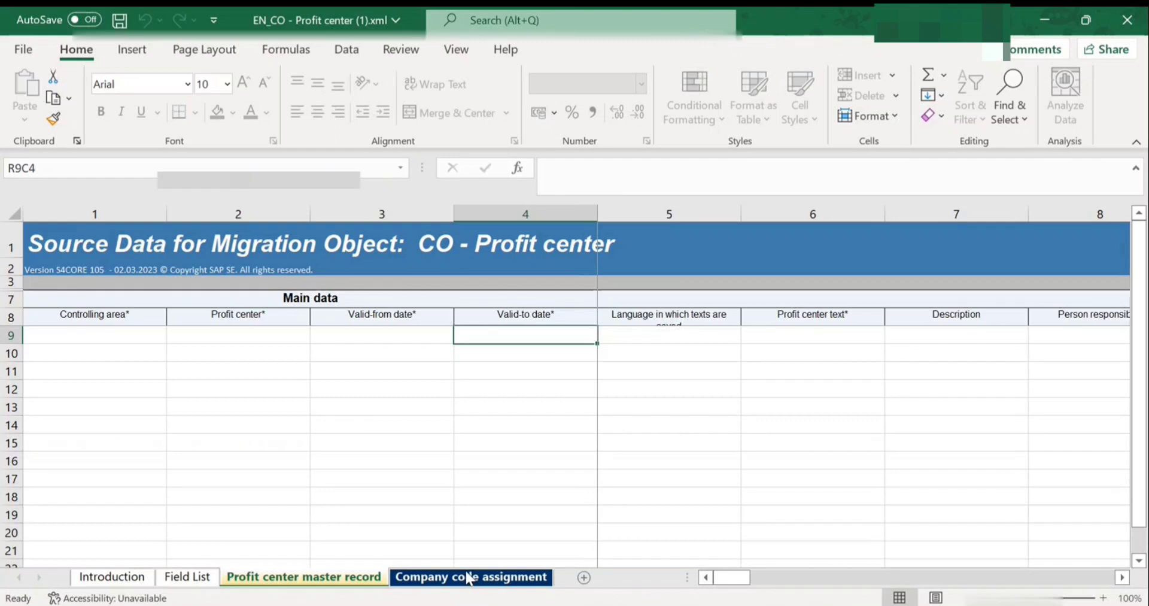
left_click(1127, 20)
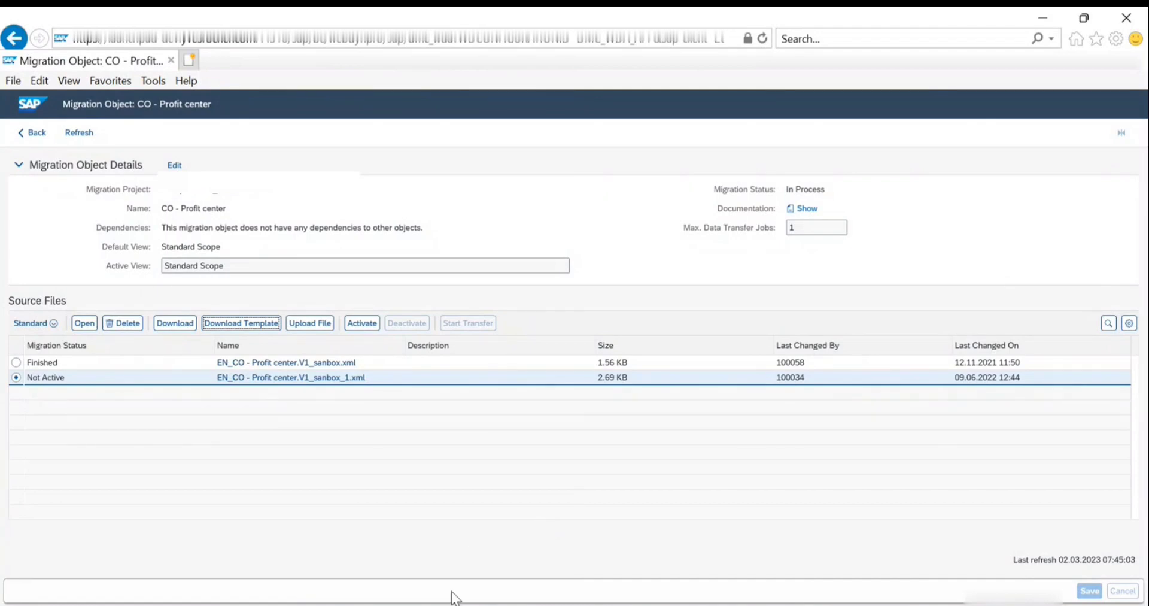
- Switch to the Downloads folder and reopen EN_CO - Profit center (1).xml in Excel
key("alt+Tab")
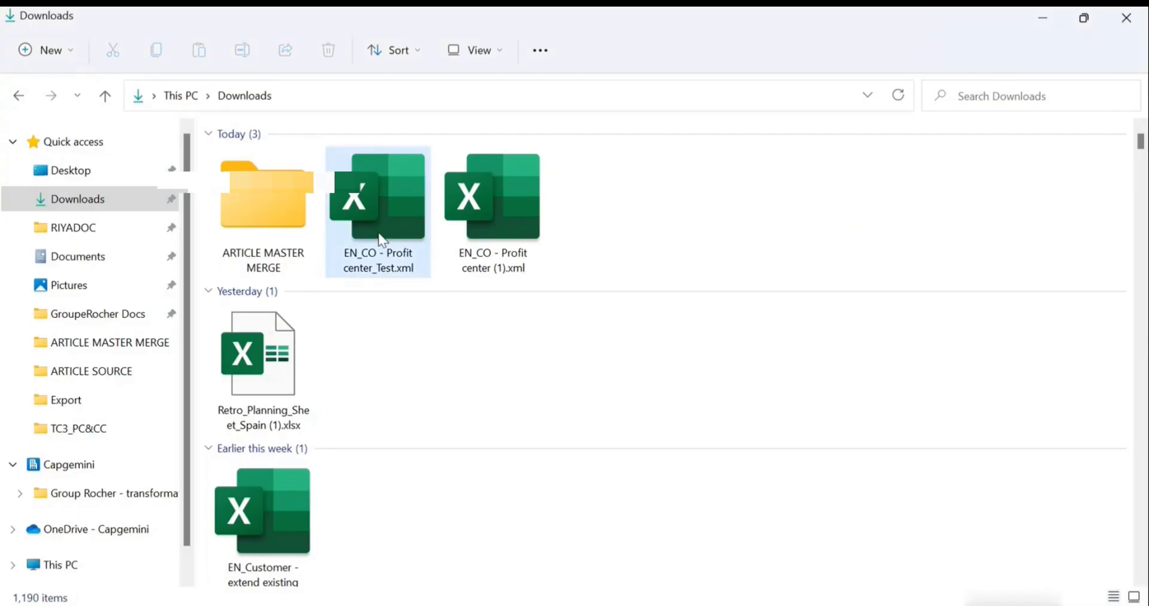
left_click(492, 230)
double_click(494, 233)
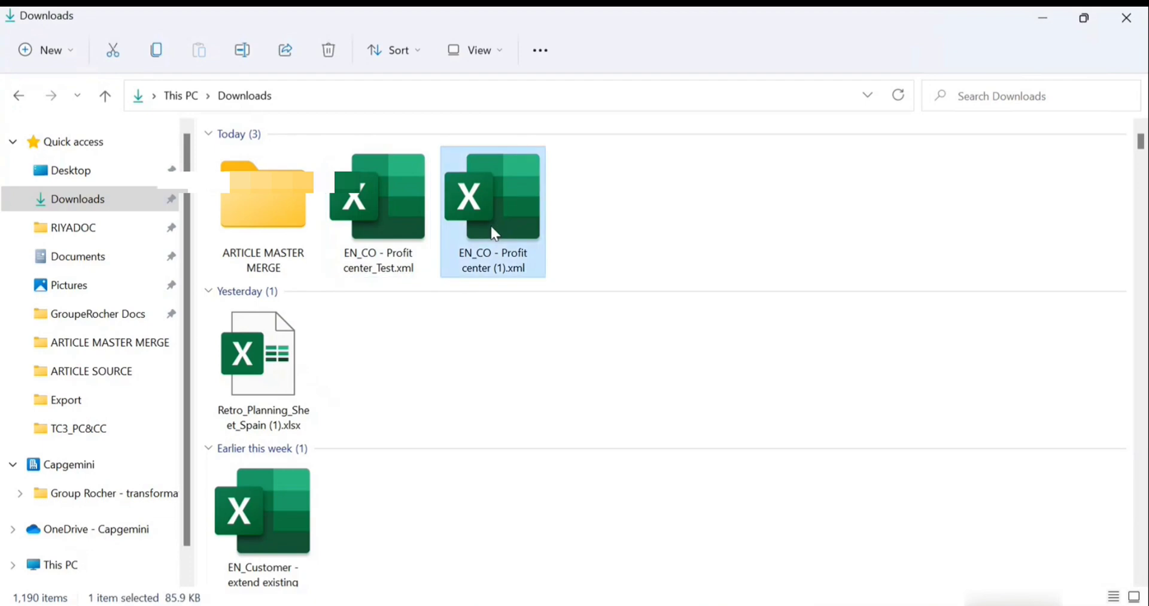
double_click(492, 228)
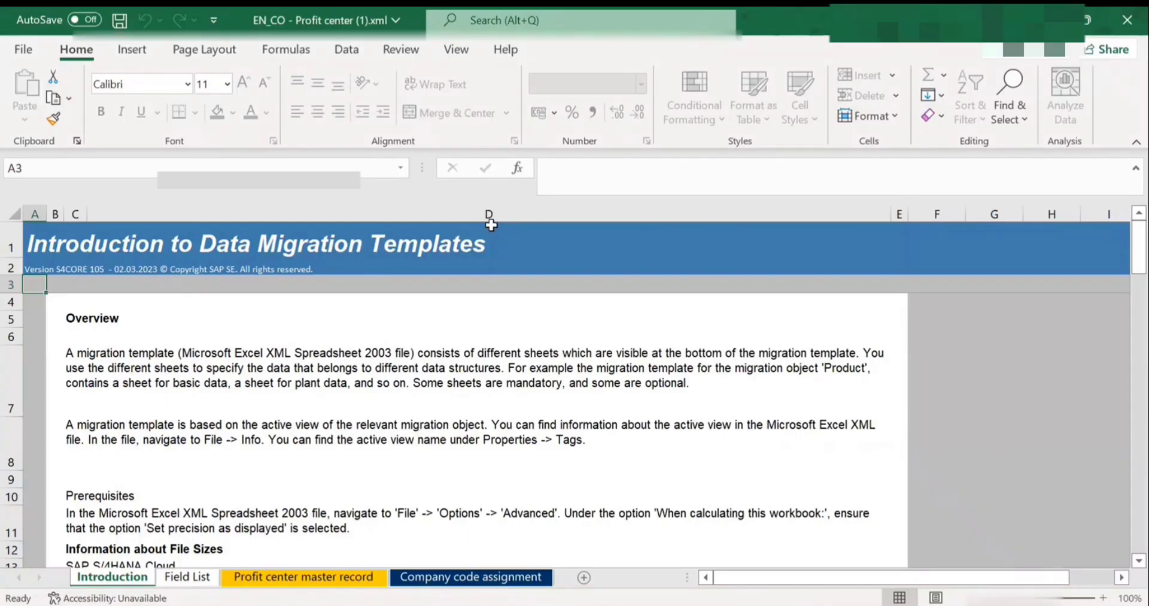
- Open the Profit center master record sheet and unhide the technical rows 4 to 6 above the Main data headers
left_click(186, 577)
left_click(227, 579)
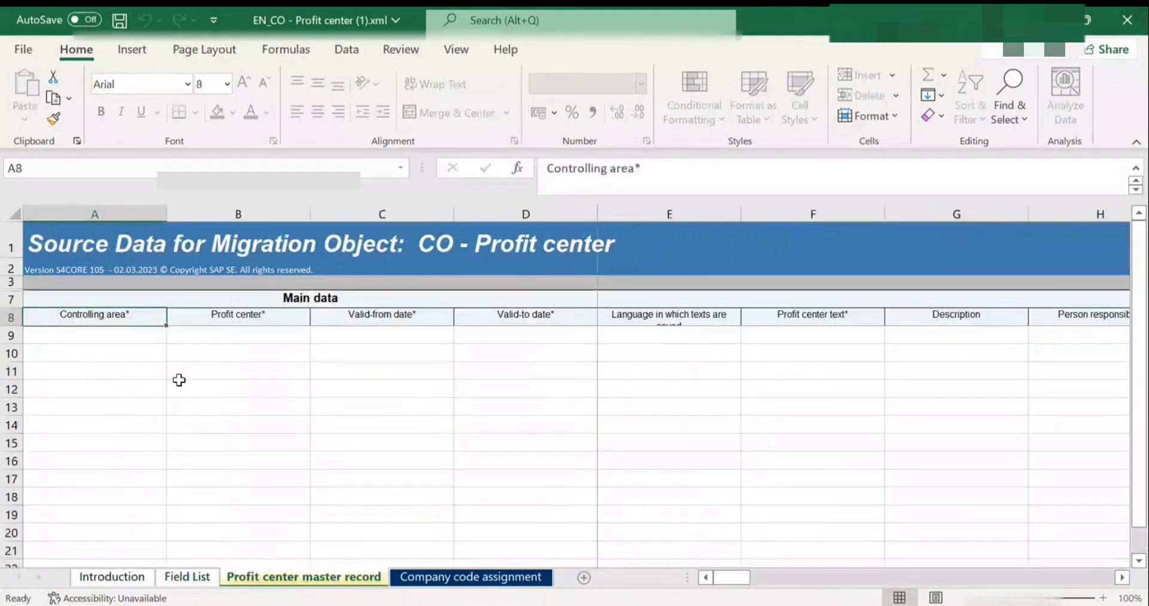
left_click_drag(12, 281, 13, 292)
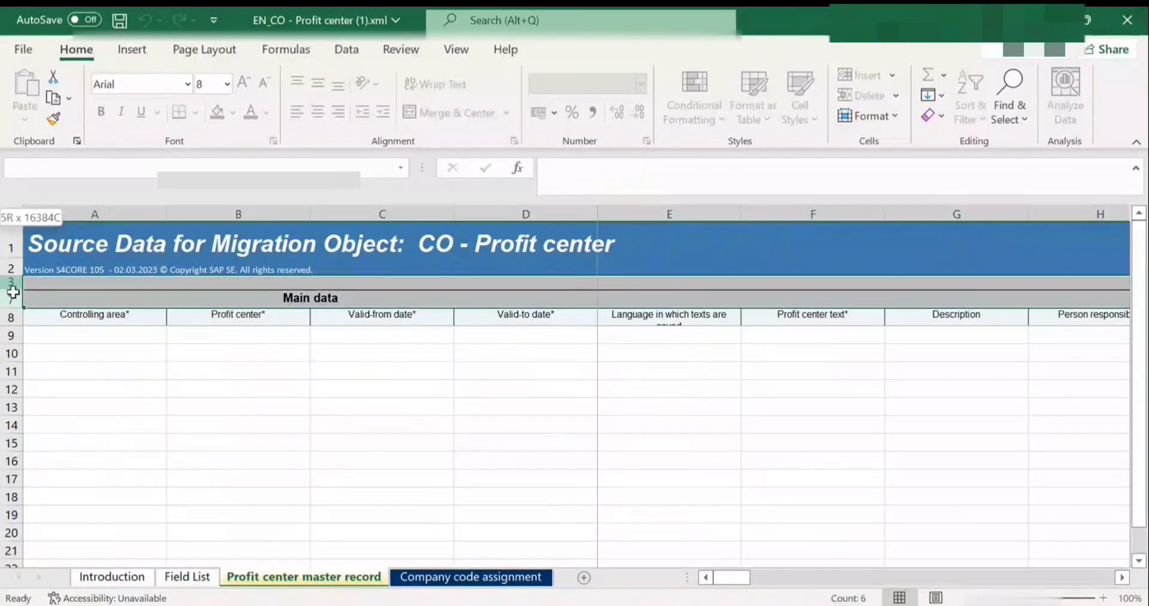
right_click(13, 292)
left_click(61, 587)
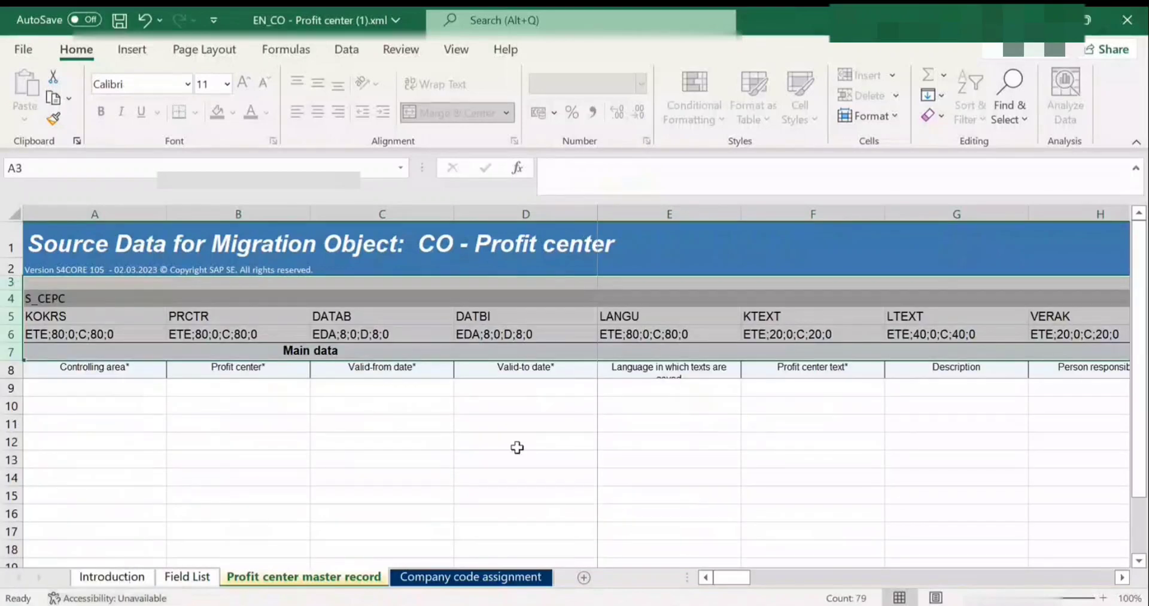
left_click(414, 533)
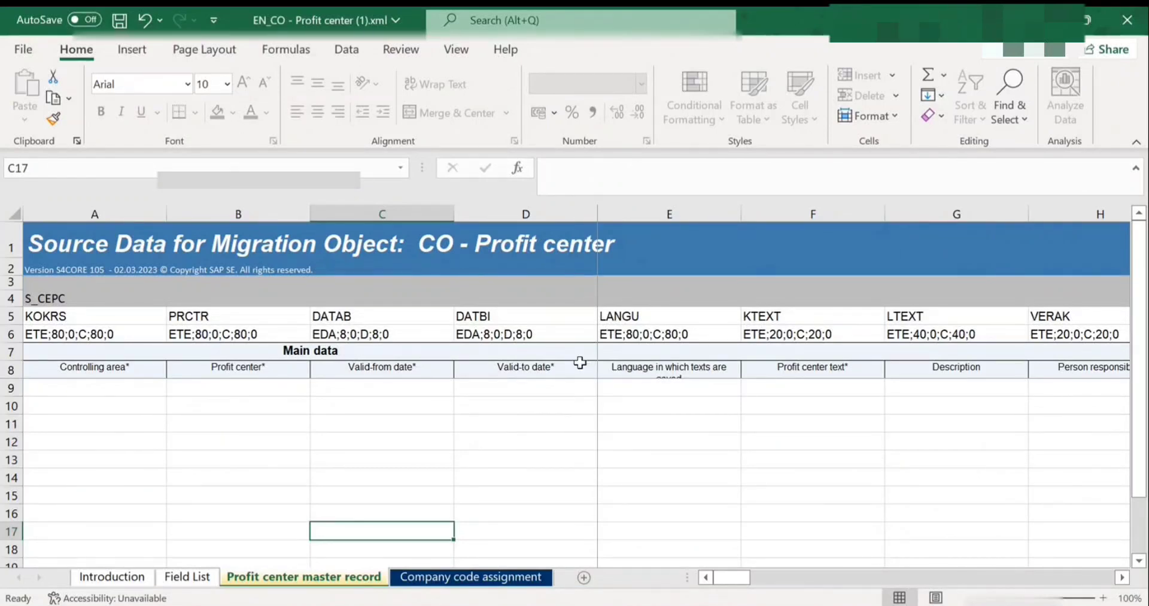
- Examine the Profit center master record fields, from the mandatory main data columns through basic data, address and communication
left_click(54, 390)
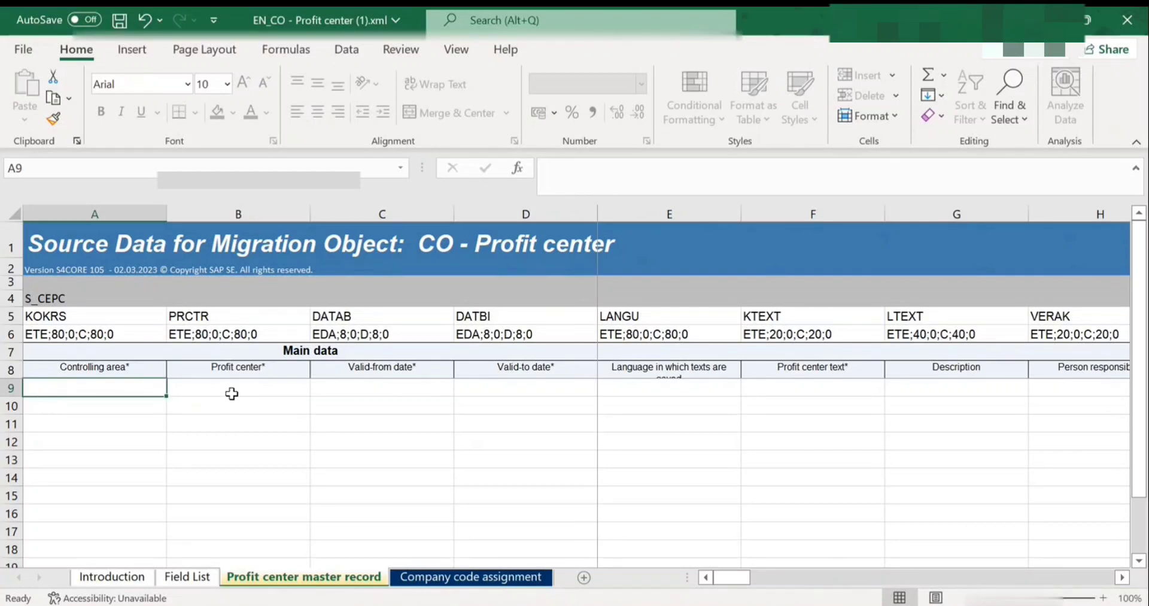
left_click(229, 390)
left_click(435, 390)
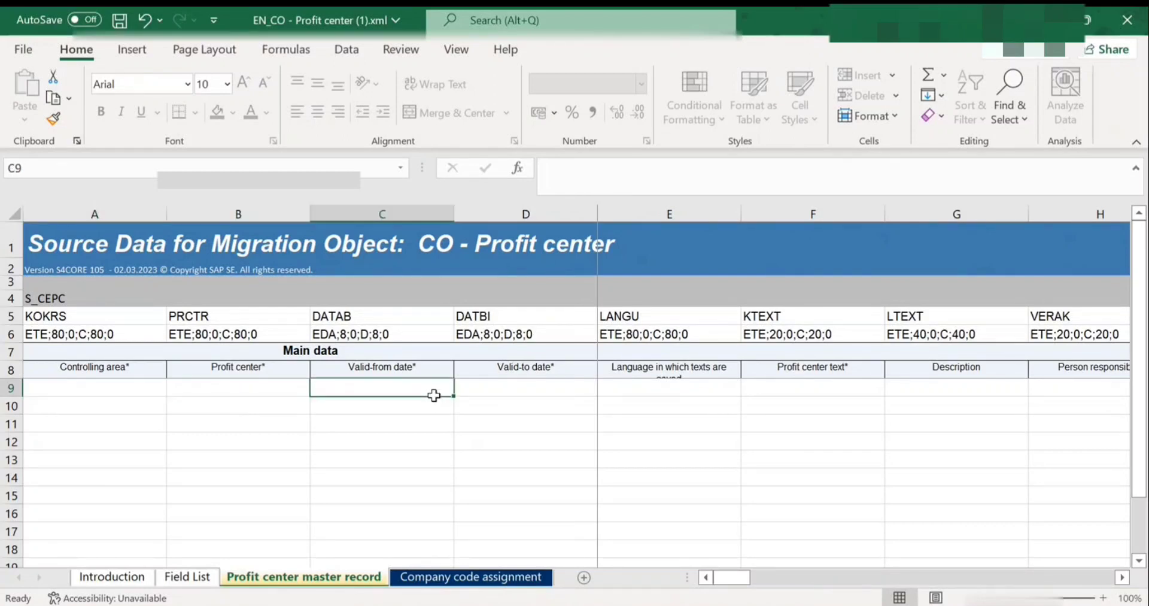
left_click(515, 386)
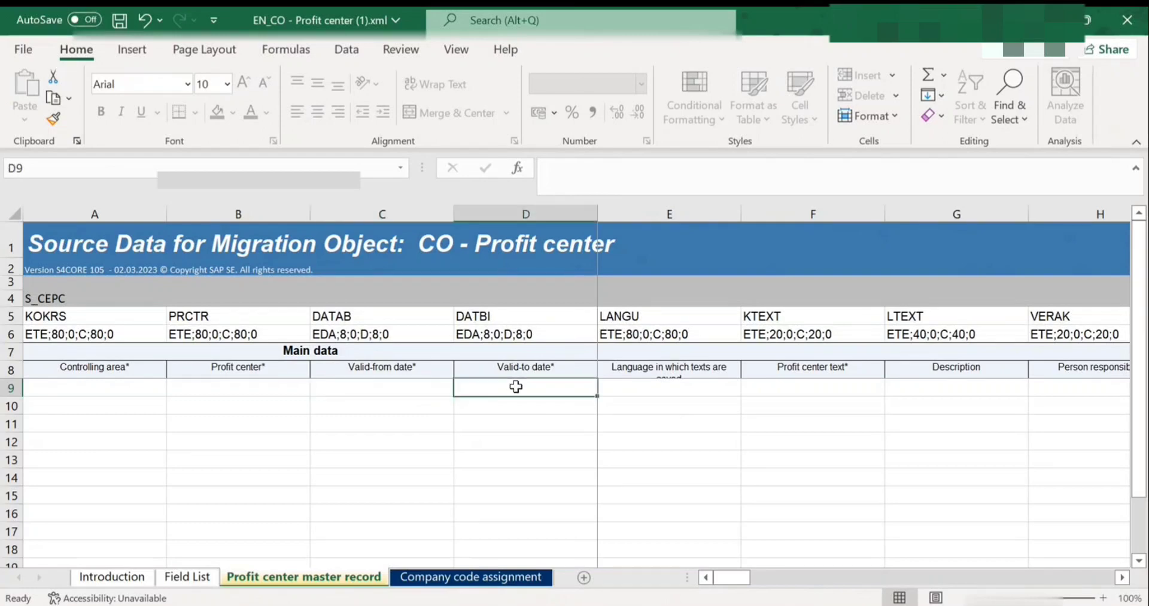
left_click(1122, 577)
left_click(1122, 577)
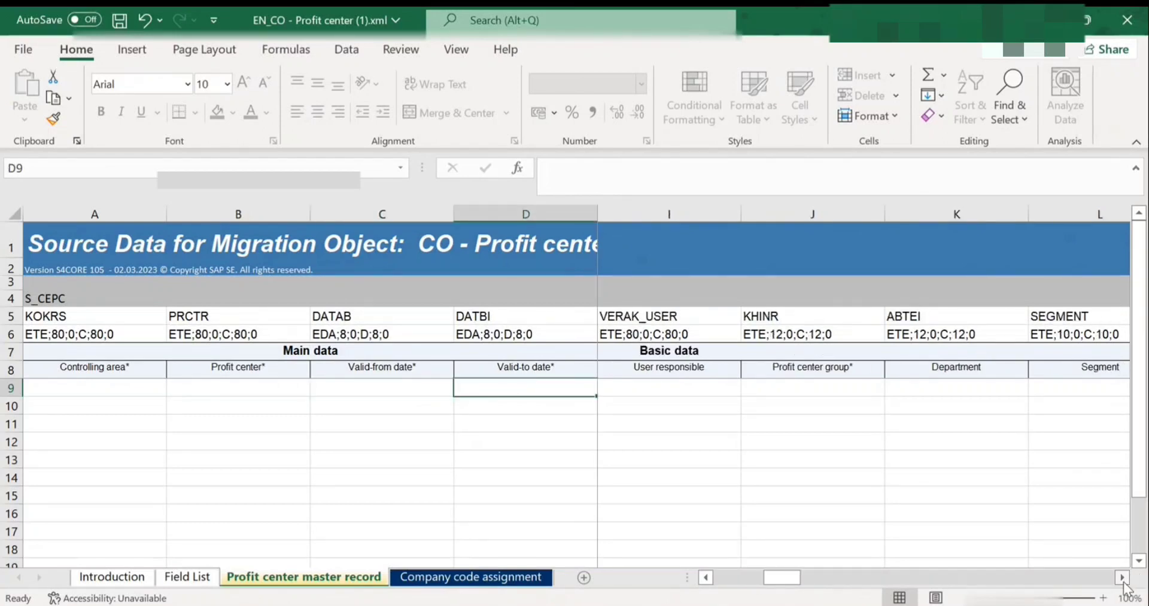
left_click(1122, 576)
left_click(1122, 576)
left_click(1122, 576)
left_click(1122, 577)
left_click(1122, 577)
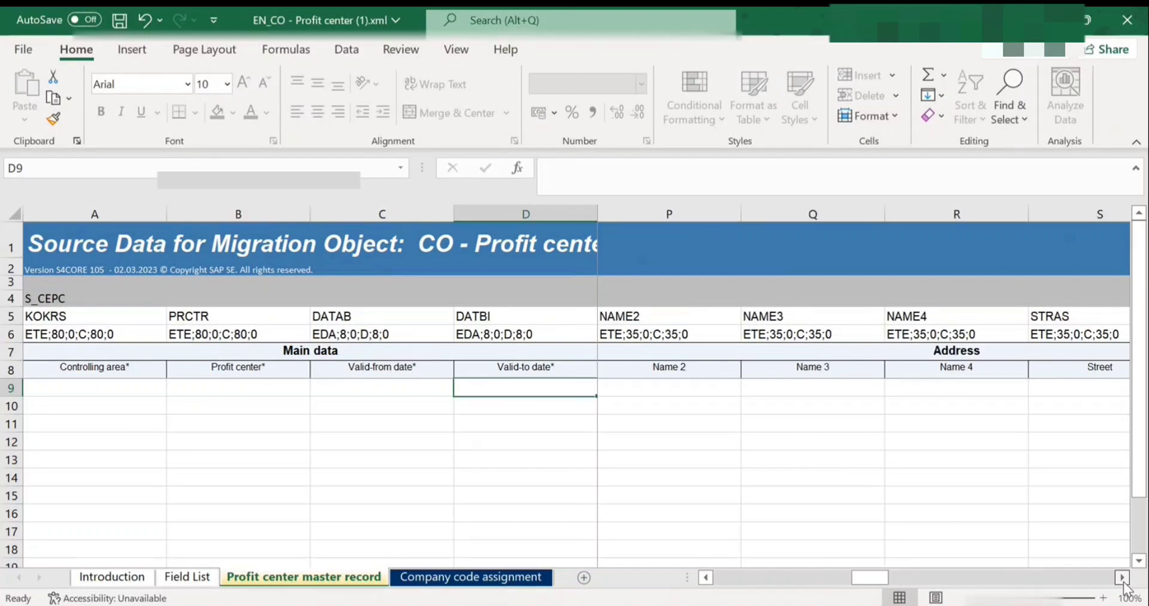
left_click(1122, 577)
left_click(1122, 577)
left_click(1122, 577)
left_click(1122, 577)
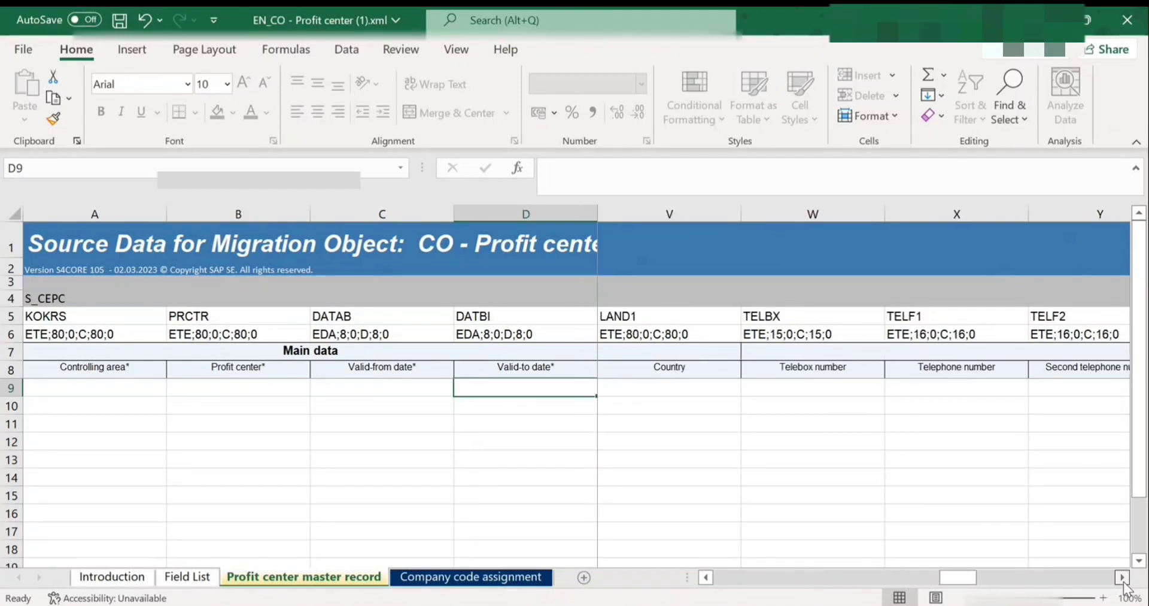
left_click(1122, 577)
left_click(1122, 576)
left_click(1122, 577)
left_click(1122, 577)
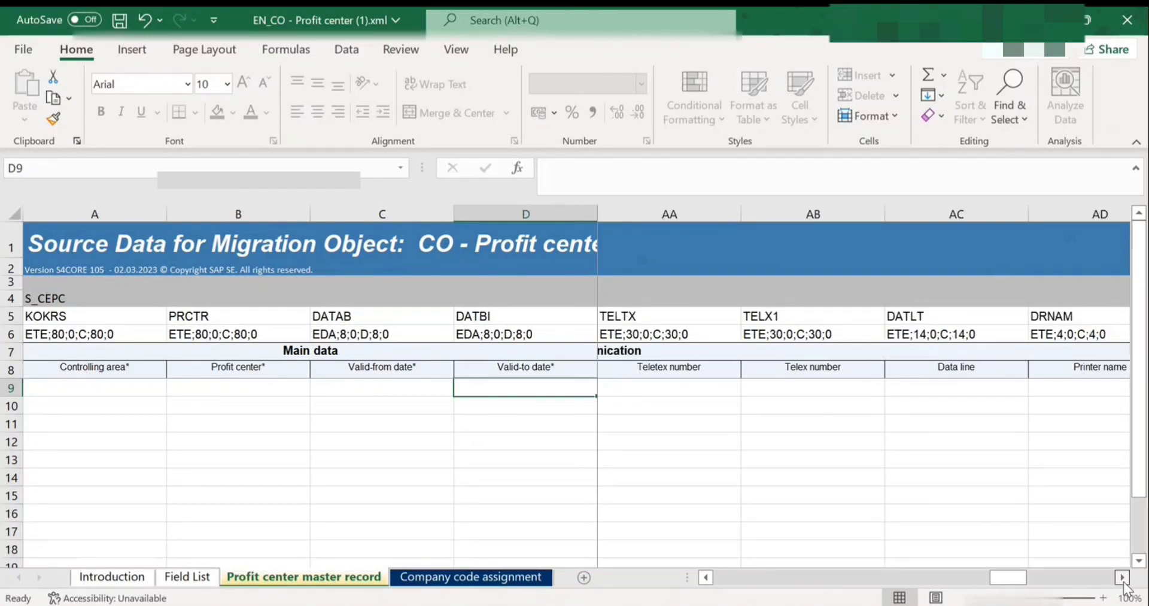
left_click(1122, 577)
left_click(1122, 576)
left_click(1122, 577)
left_click(1122, 577)
left_click(1122, 576)
left_click(1122, 576)
left_click(1122, 577)
left_click_drag(1071, 577, 1034, 577)
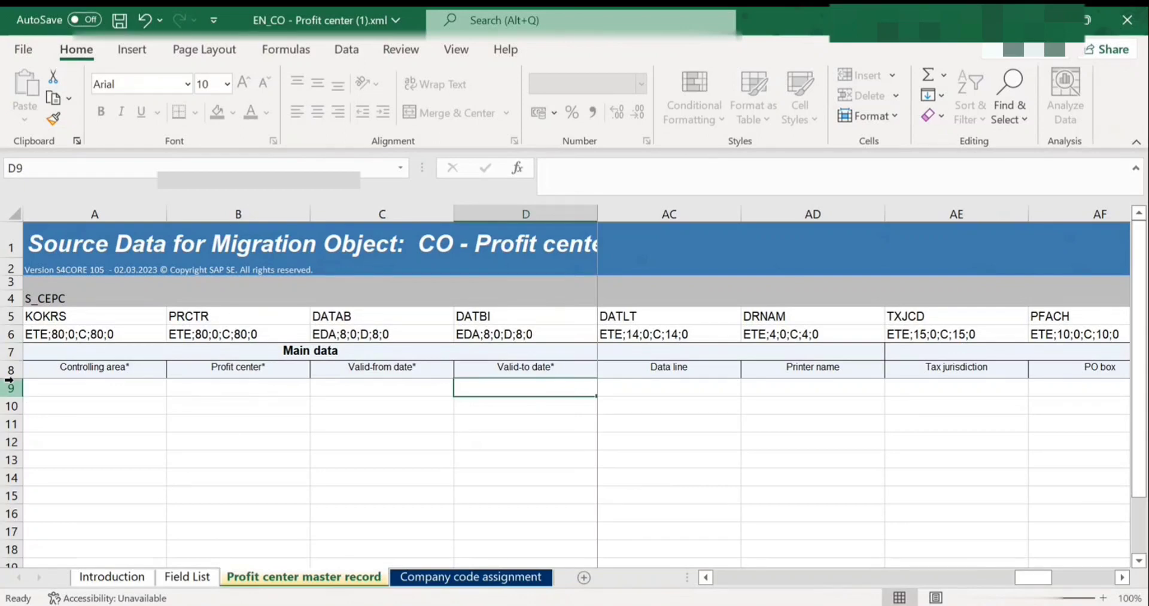
- Enlarge header row 8 to read the field descriptions, types and lengths, and reduce its height again
left_click_drag(9, 378, 10, 485)
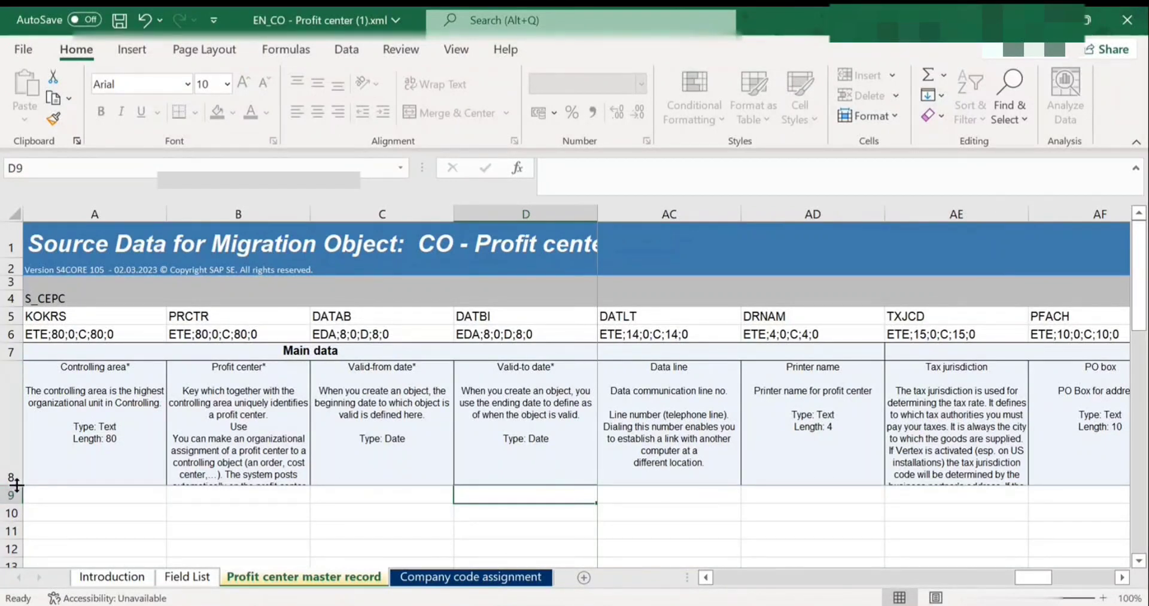
left_click_drag(10, 483, 11, 503)
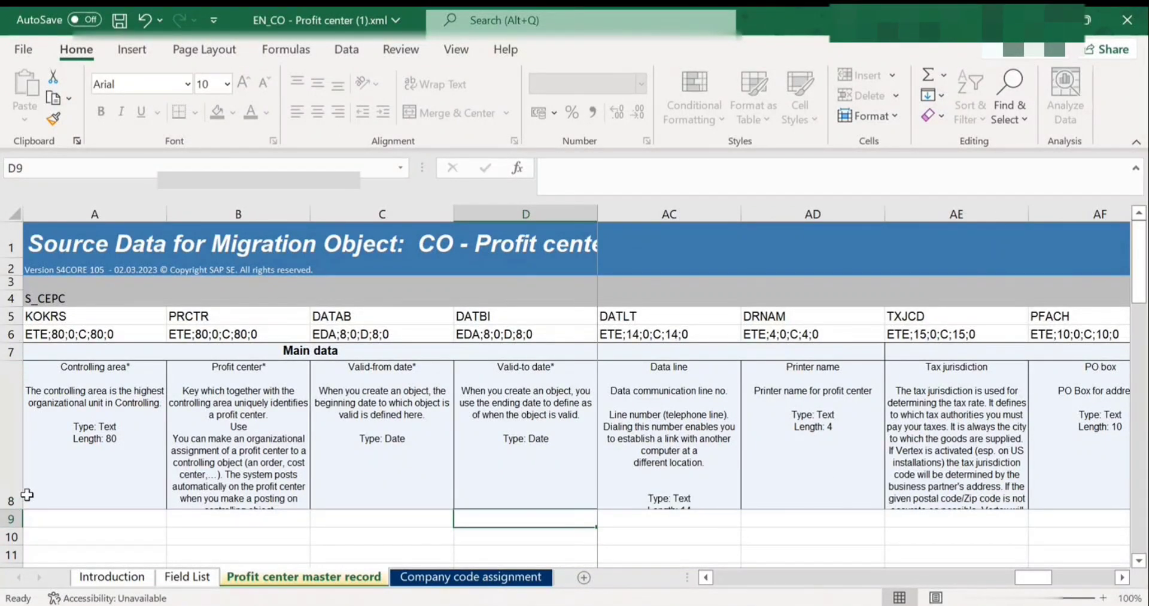
scroll(27, 494, "down", 1)
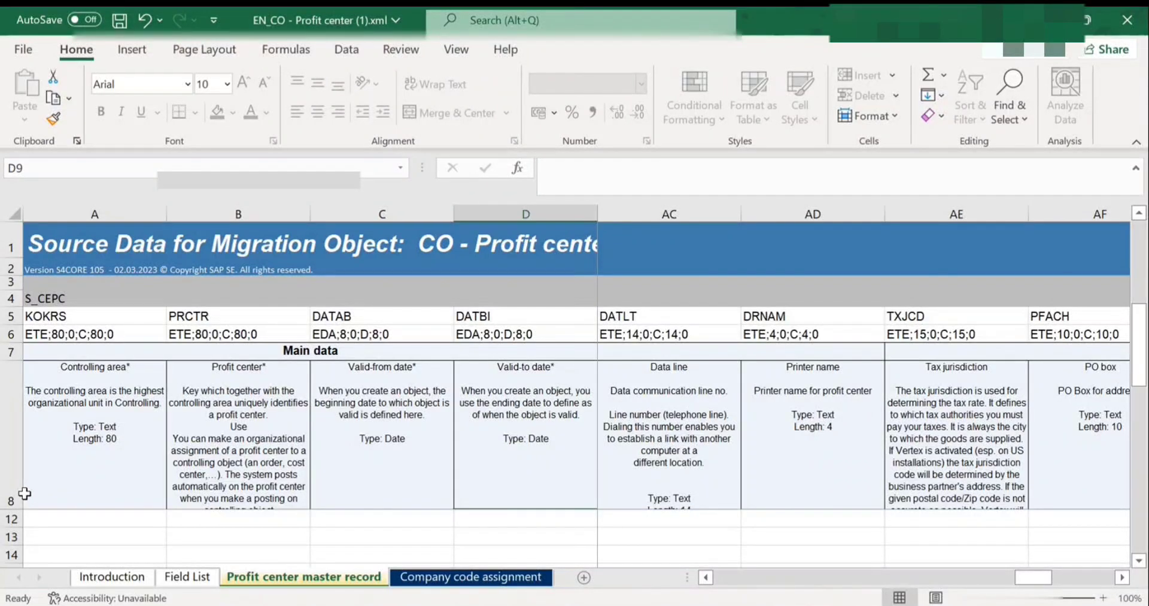
left_click(4, 313)
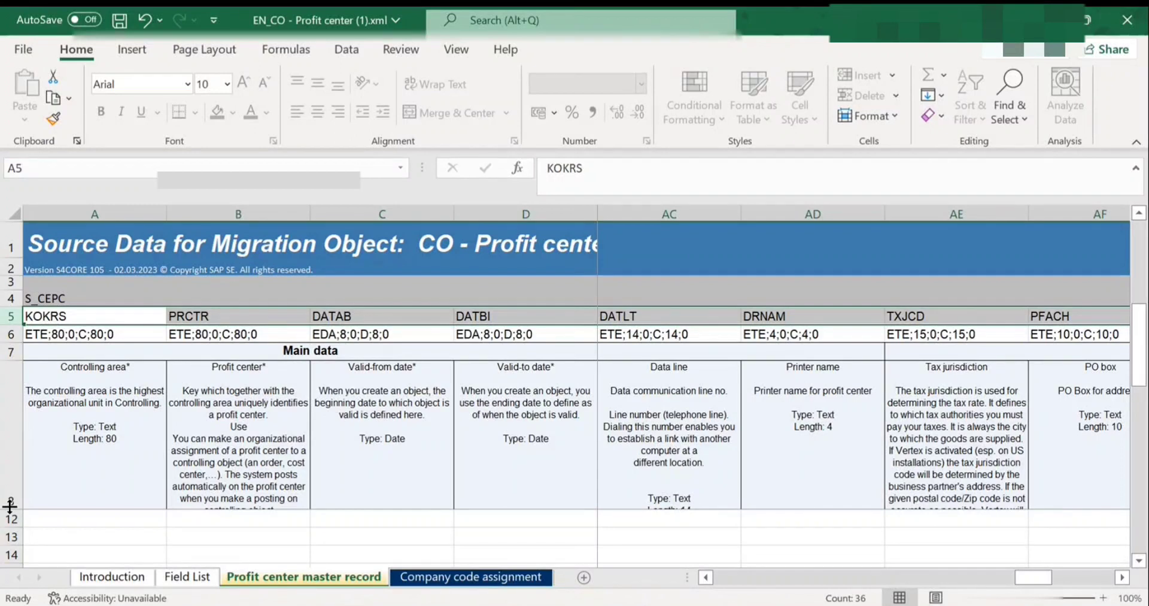
left_click_drag(10, 505, 9, 542)
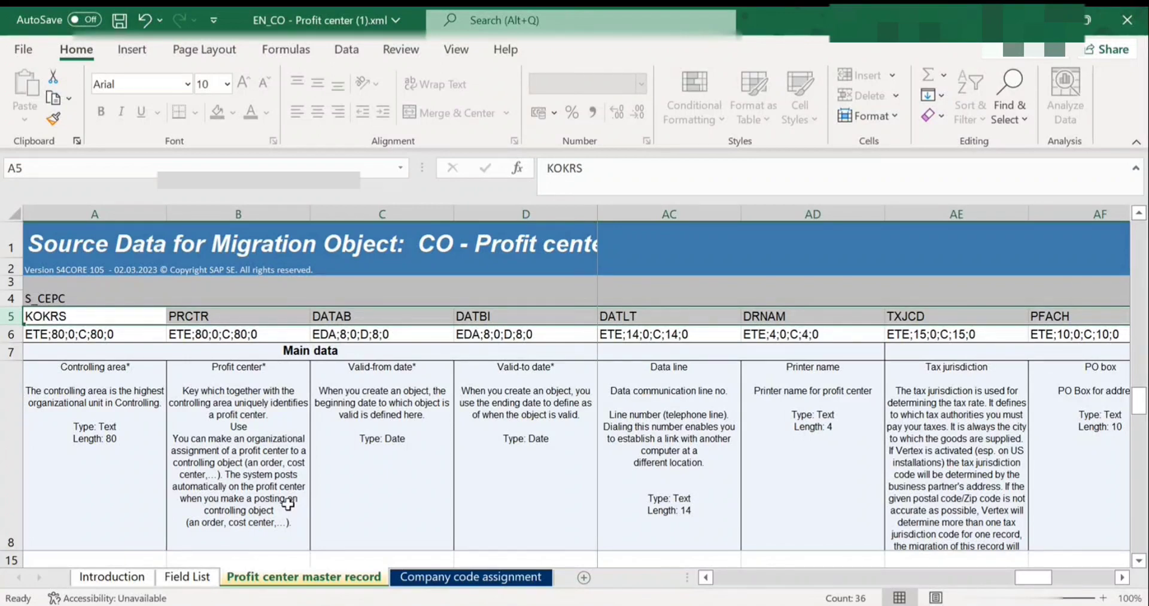
left_click_drag(12, 550, 17, 482)
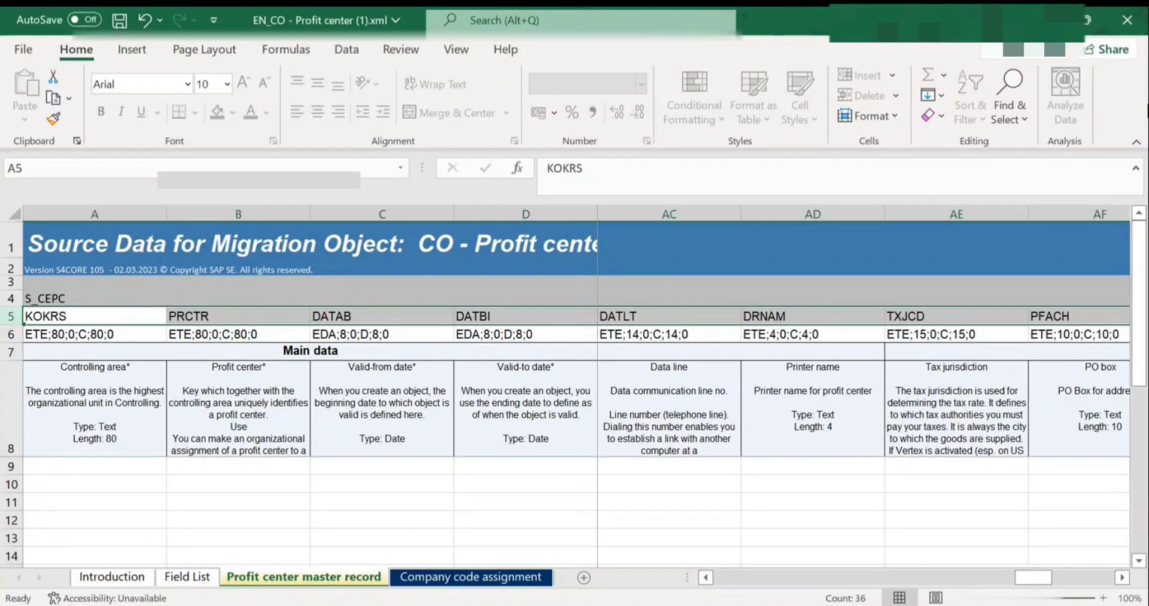
- Close the template workbook without saving, return to the CO - Profit center migration object in the browser, and start a file upload
left_click(1127, 20)
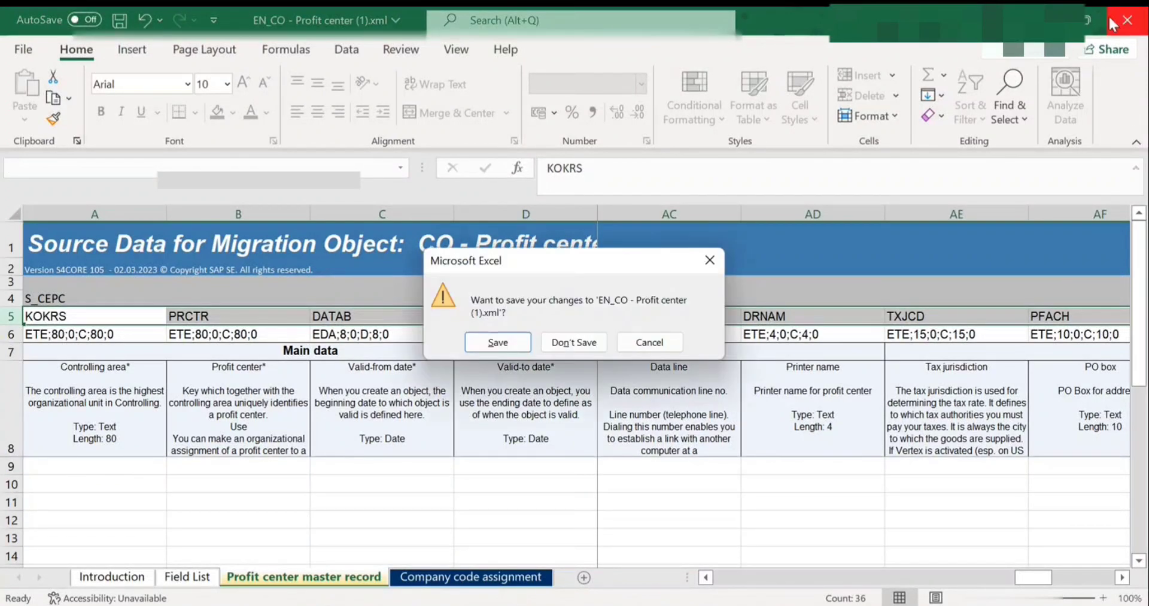
left_click(573, 342)
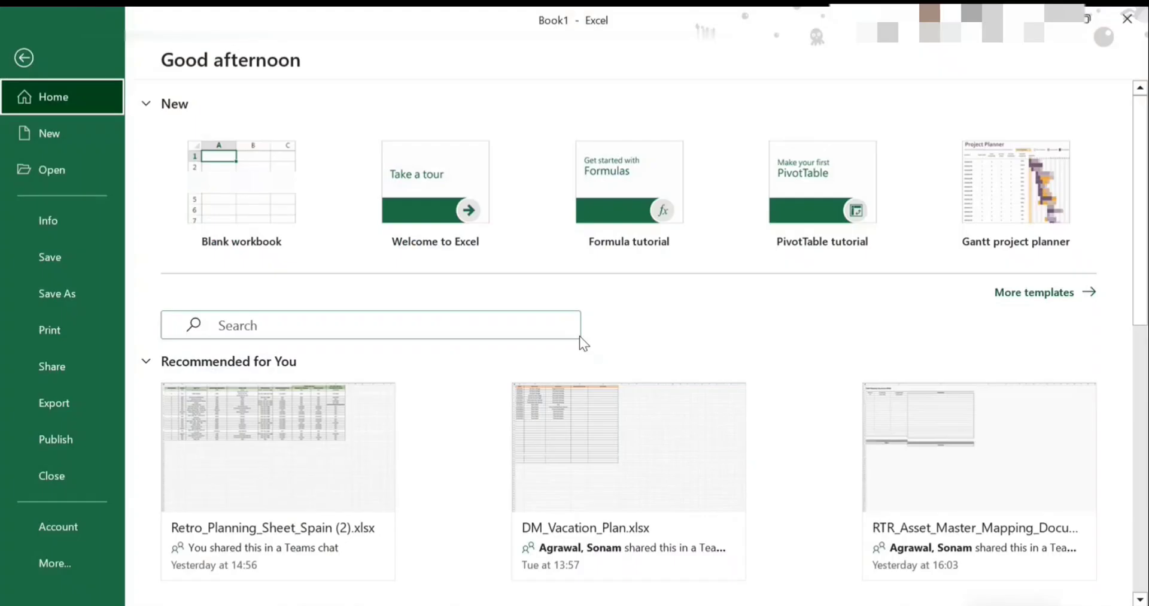
left_click(1142, 14)
mouse_move(664, 603)
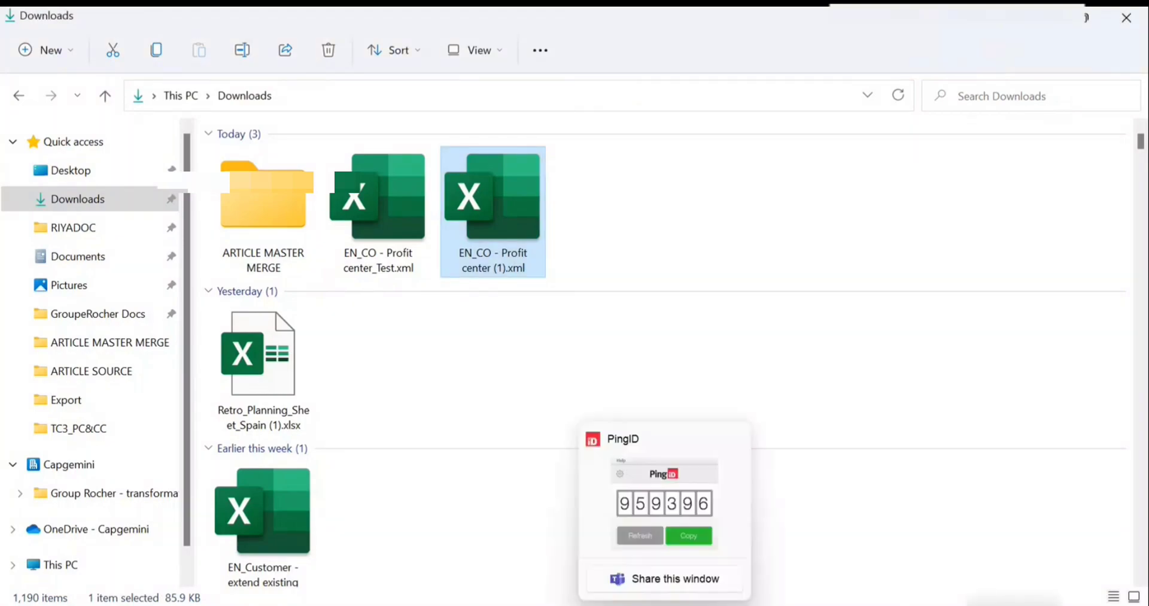
left_click(700, 603)
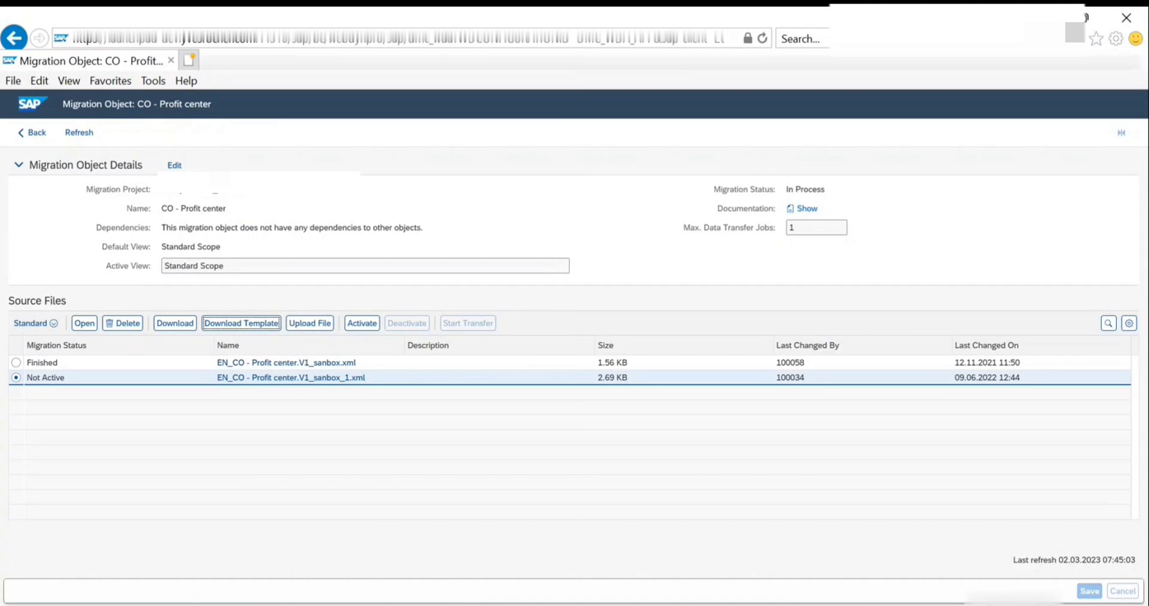
left_click(320, 331)
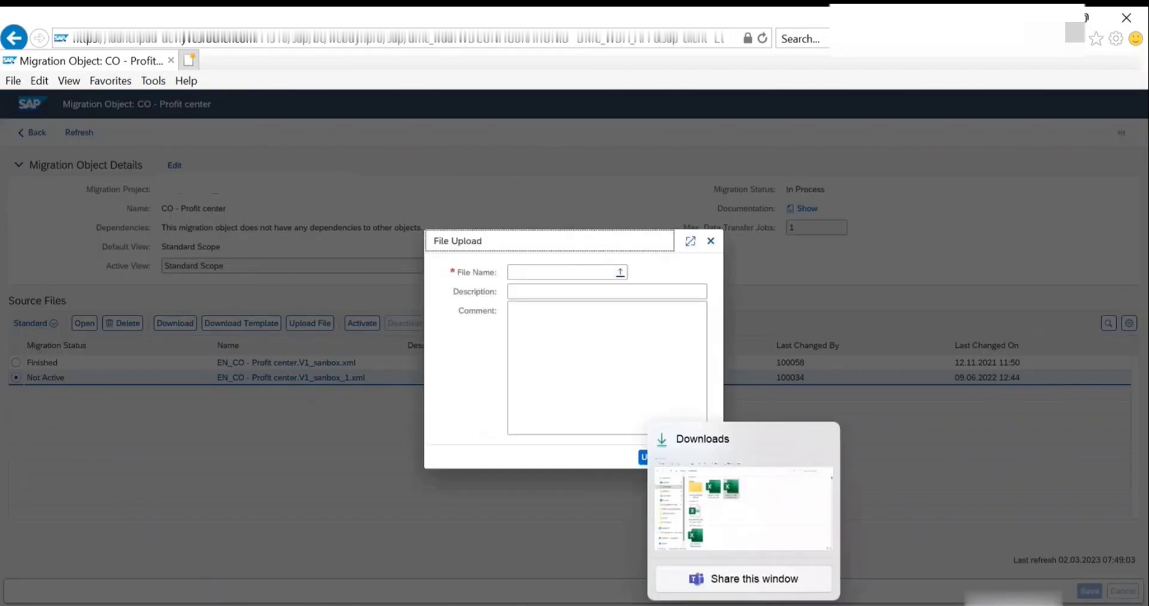
- Open EN_CO - Profit center_Test.xml from Downloads with editing enabled, review its profit center record, and close it
left_click(743, 605)
double_click(414, 232)
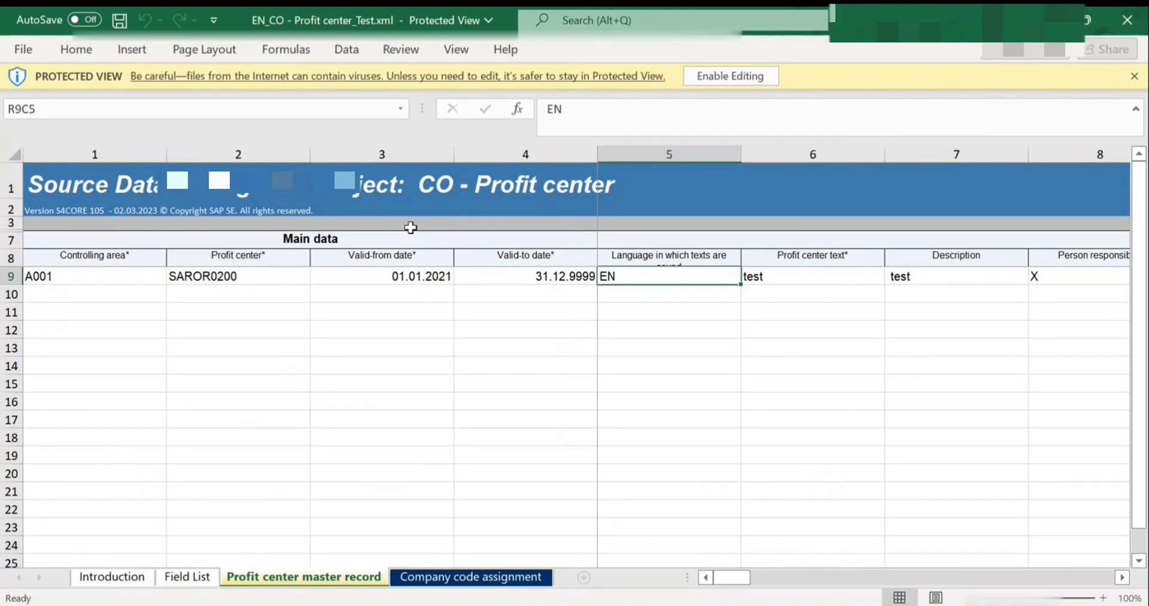
left_click(728, 78)
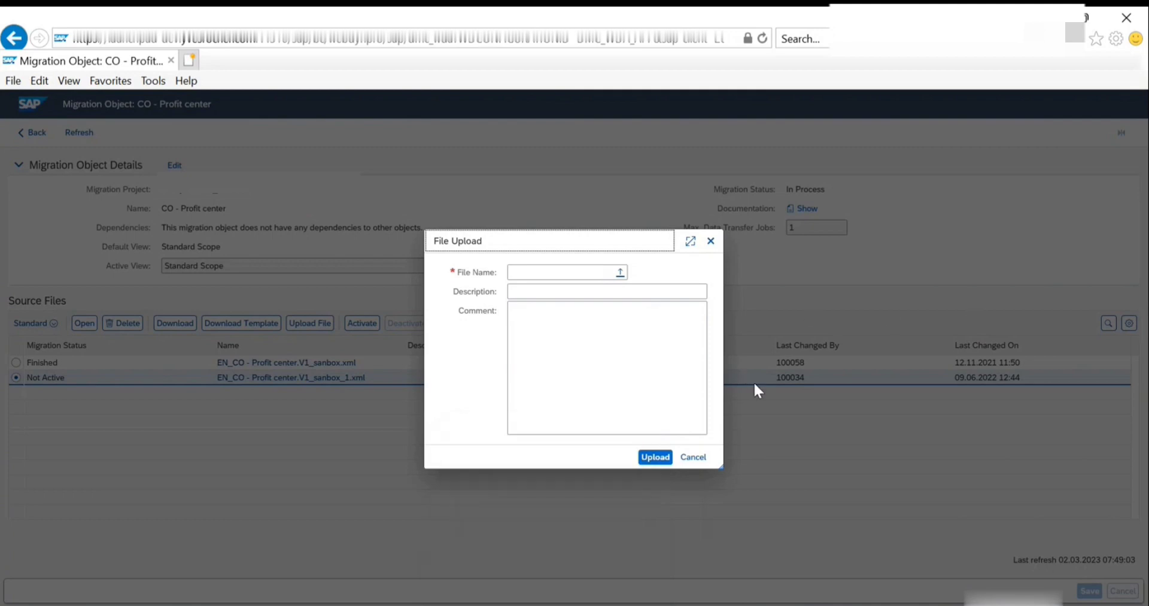
left_click(566, 603)
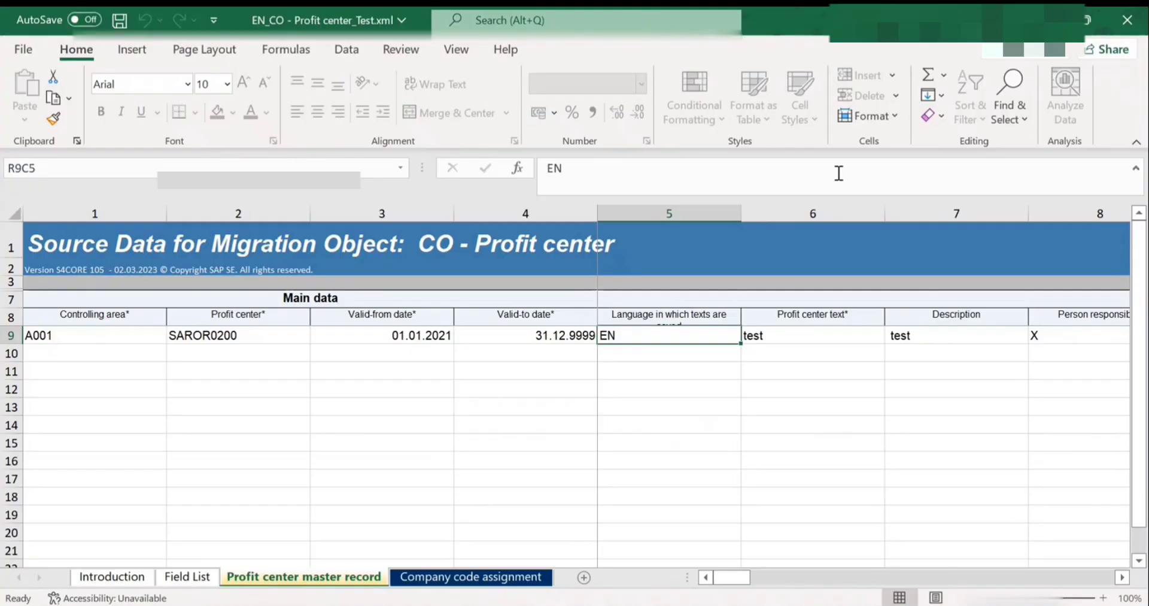
left_click(1128, 23)
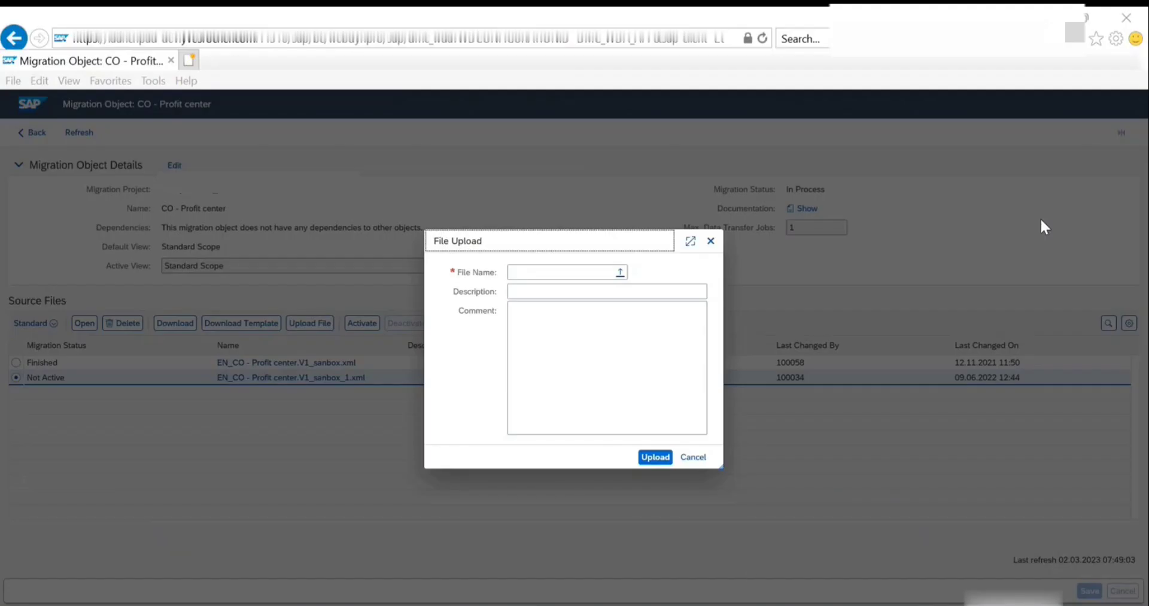
- Choose EN_CO - Profit center_Test.xml from the Downloads folder as the file to upload
left_click(620, 272)
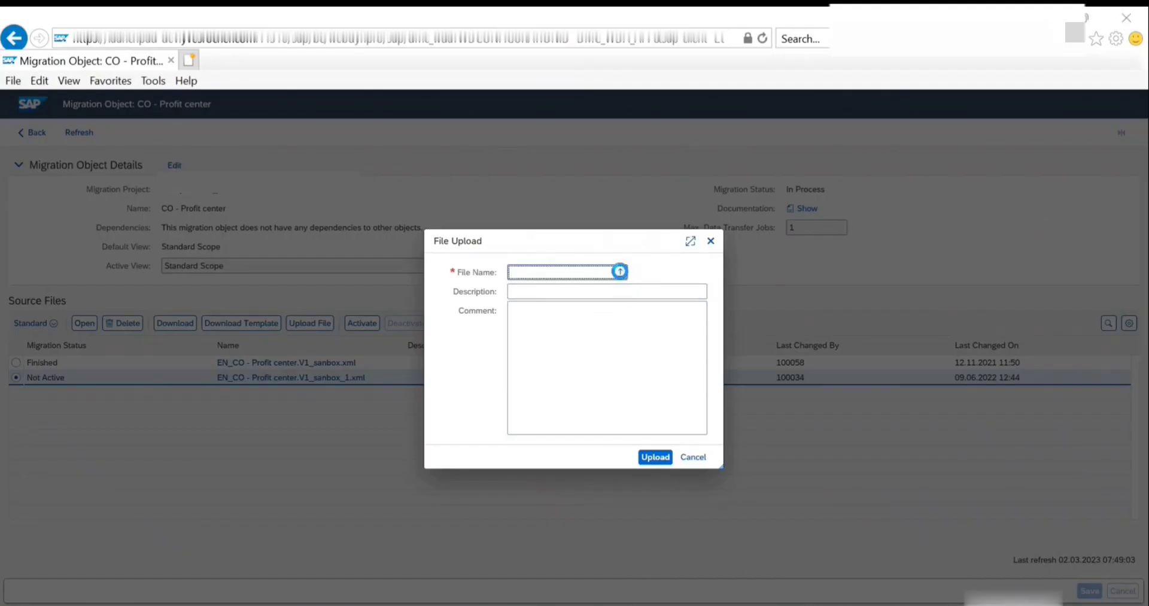
scroll(77, 180, "up", 5)
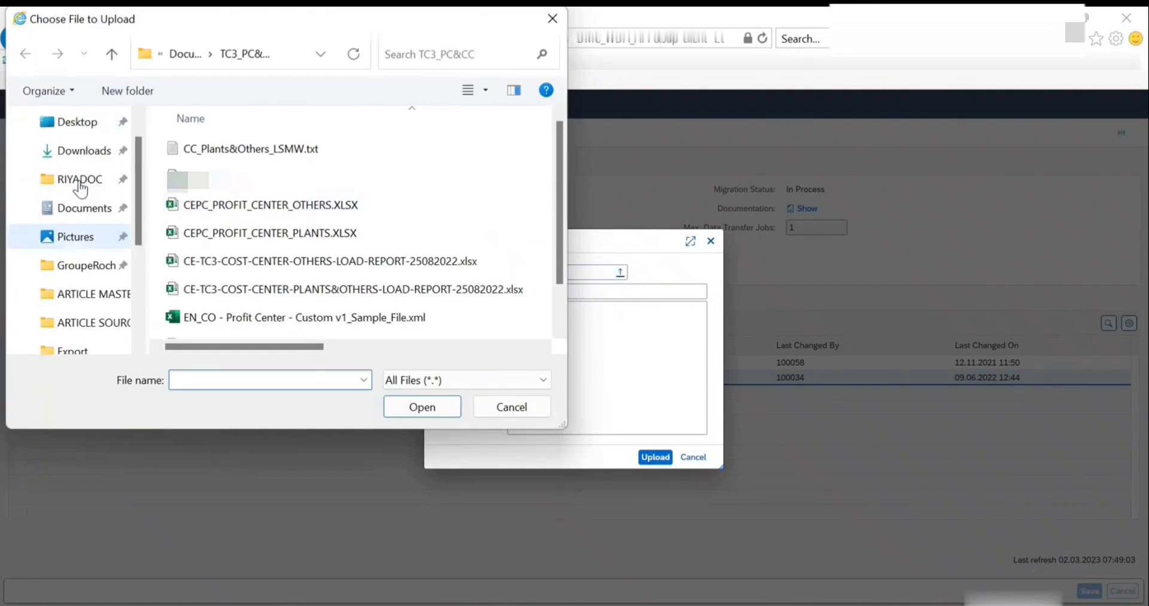
left_click(96, 186)
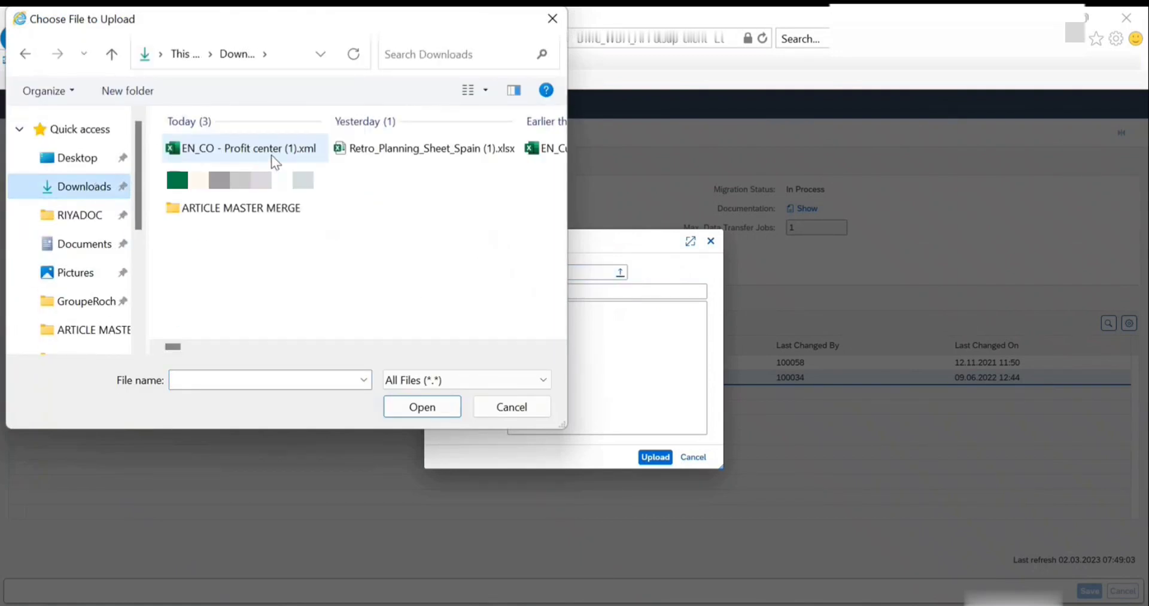
left_click(268, 190)
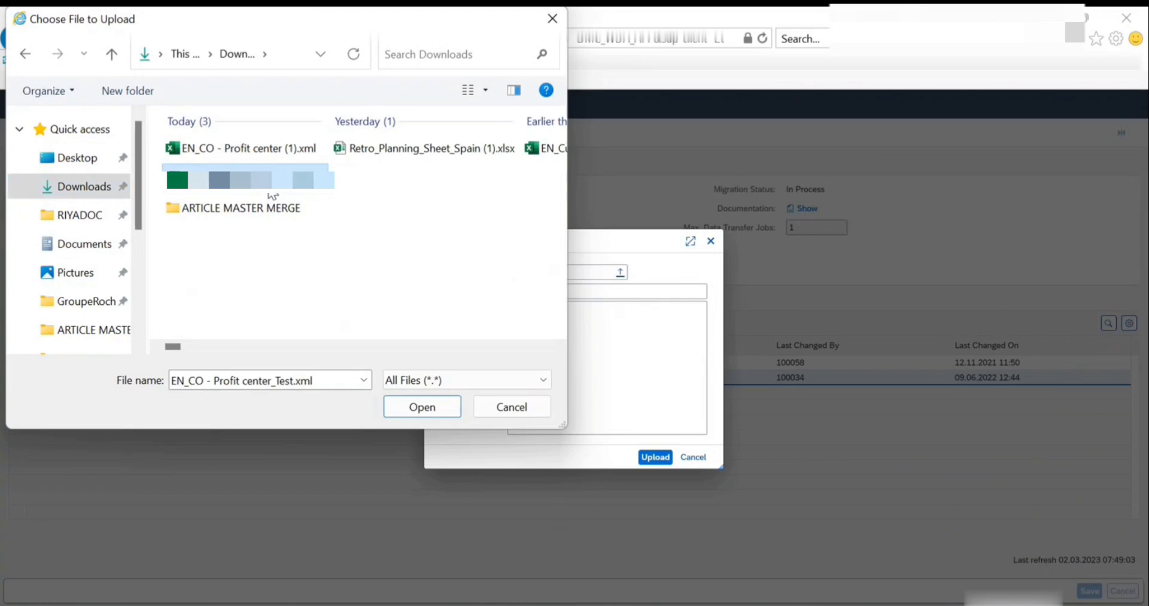
left_click(419, 411)
- Give the file the description Test File and upload it to the migration object's source files
left_click(550, 293)
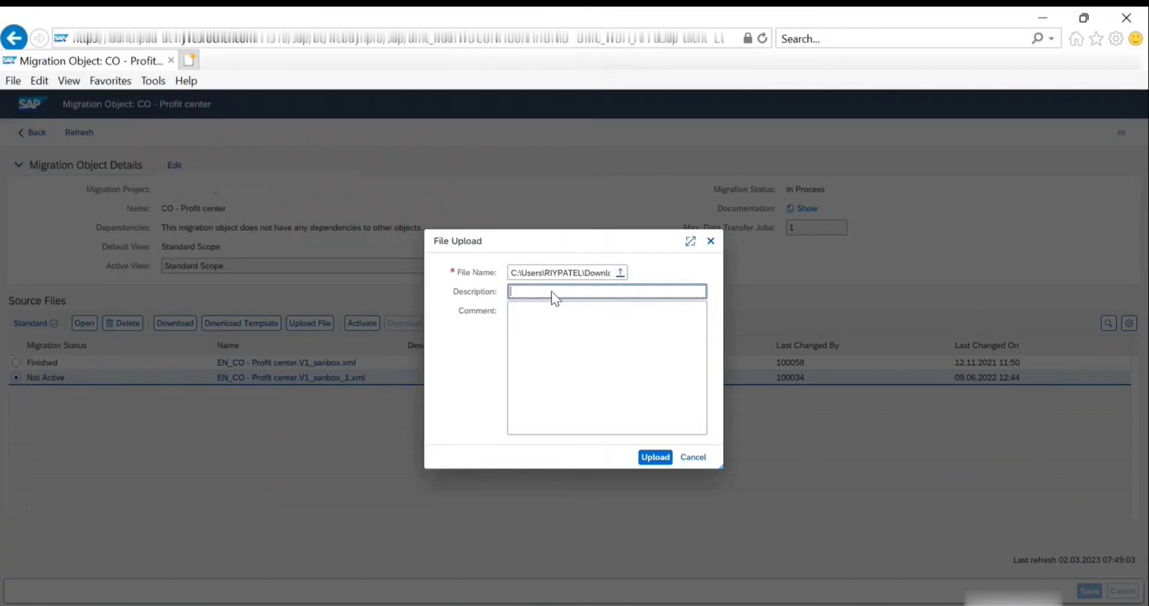
type("Test")
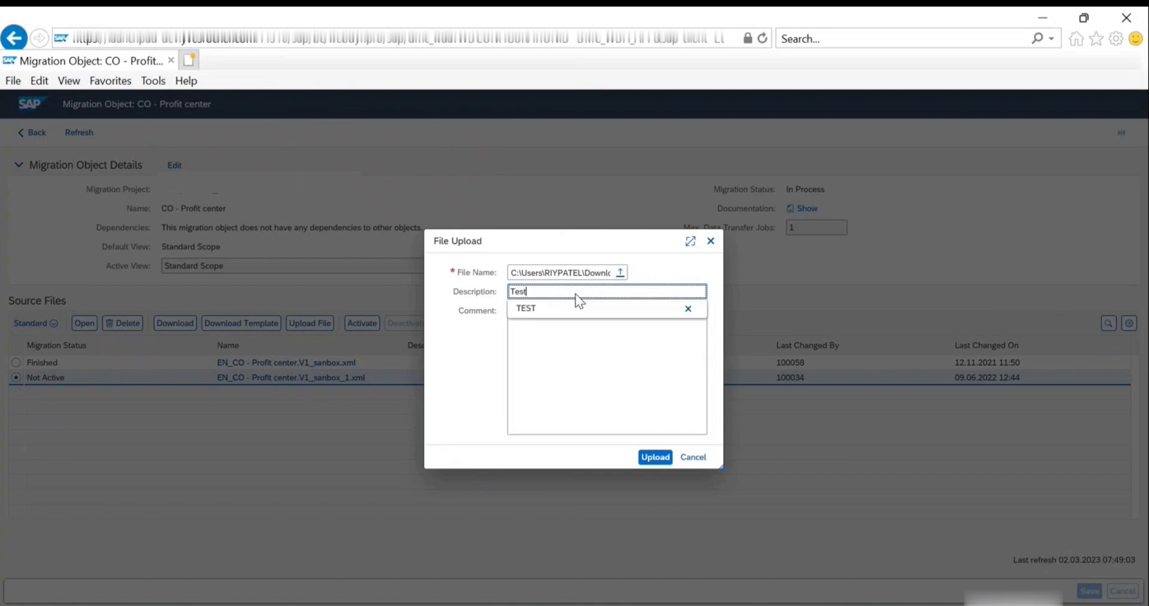
type(" File")
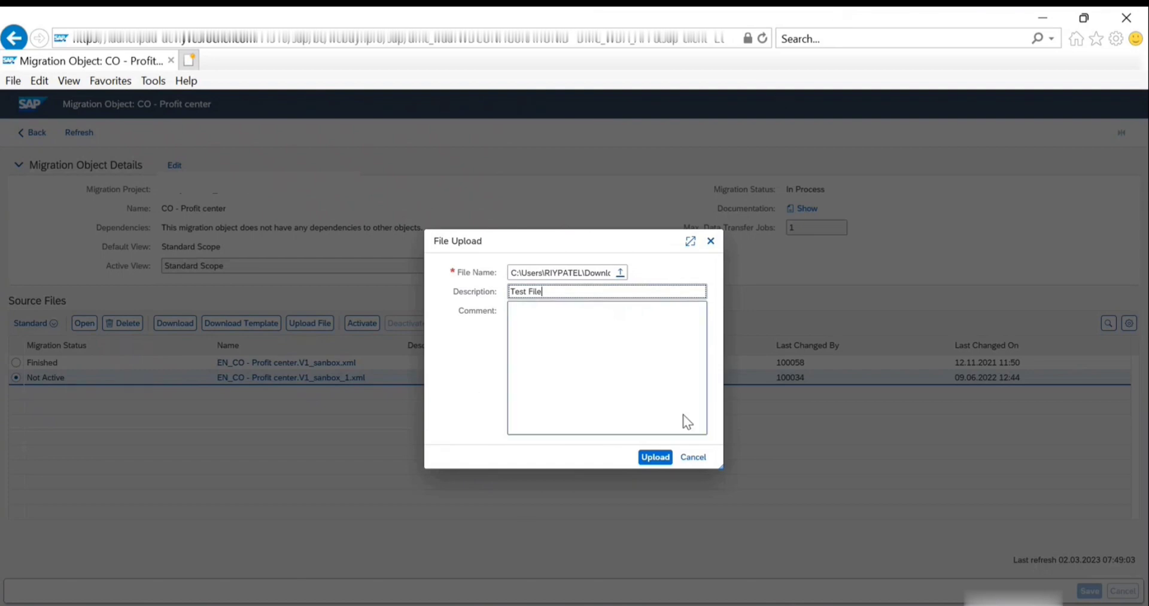
left_click(656, 457)
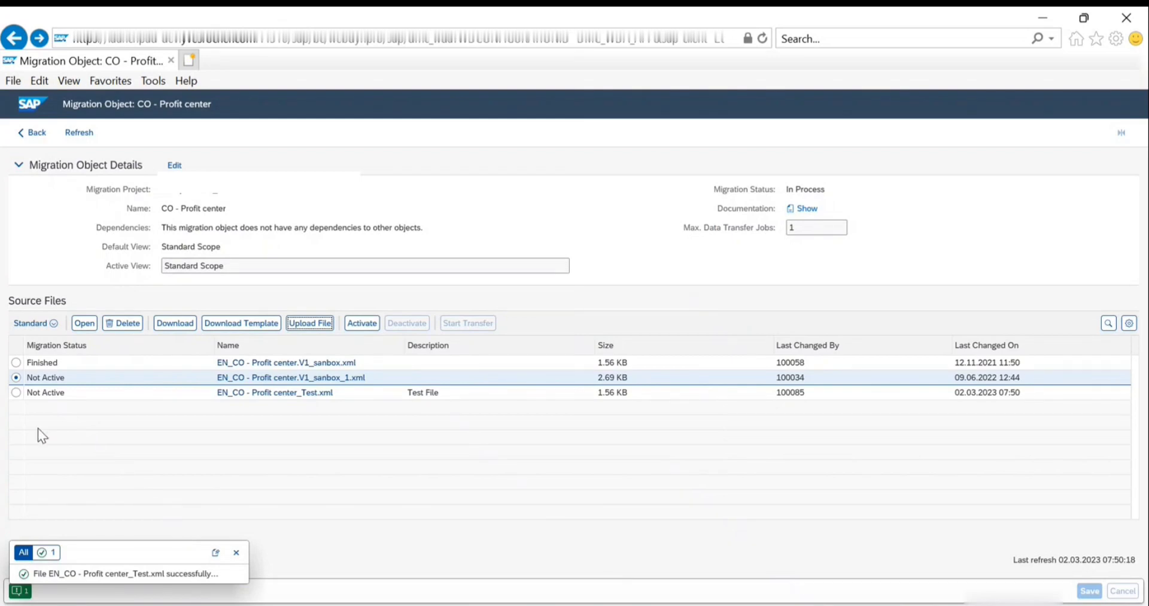
- Activate the source file EN_CO - Profit center_Test.xml and start its data transfer, confirming that the transfer should continue
left_click(16, 392)
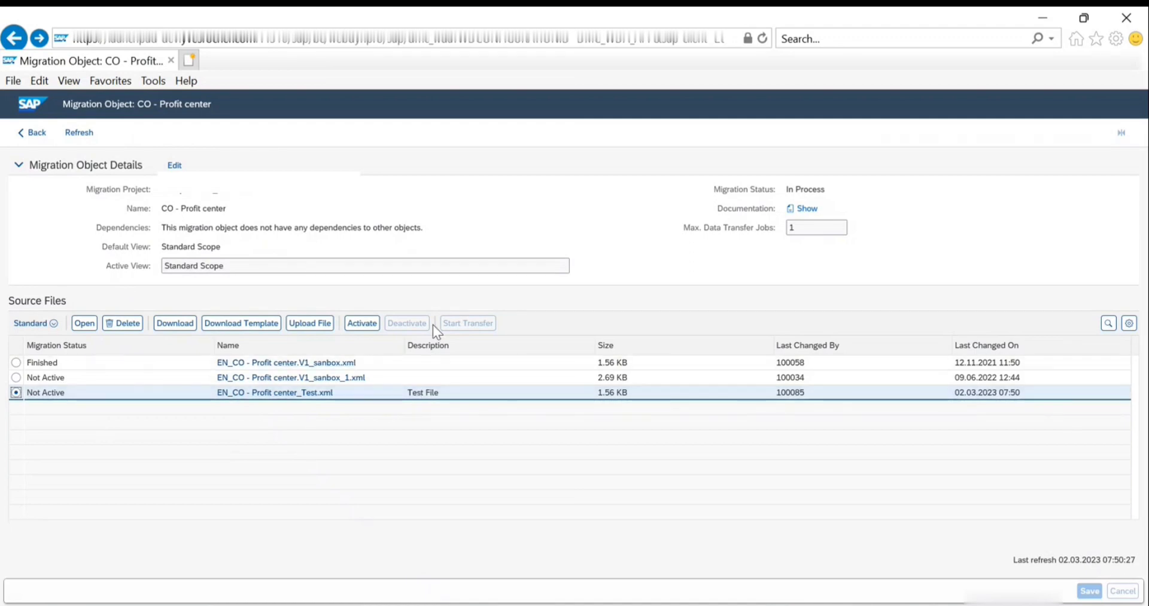
left_click(369, 330)
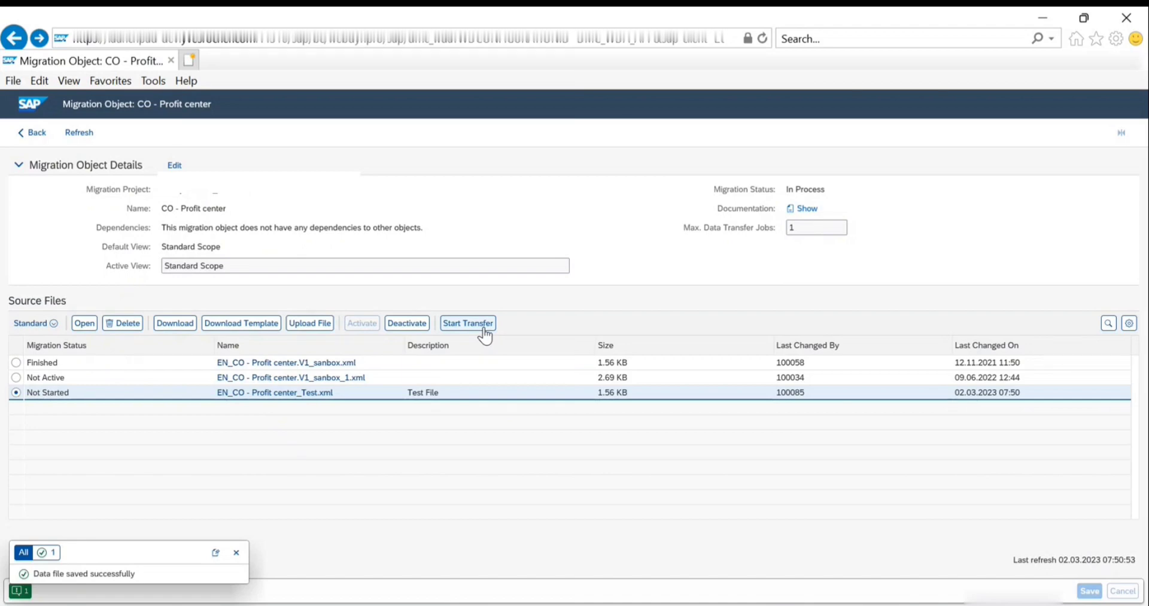
left_click(18, 377)
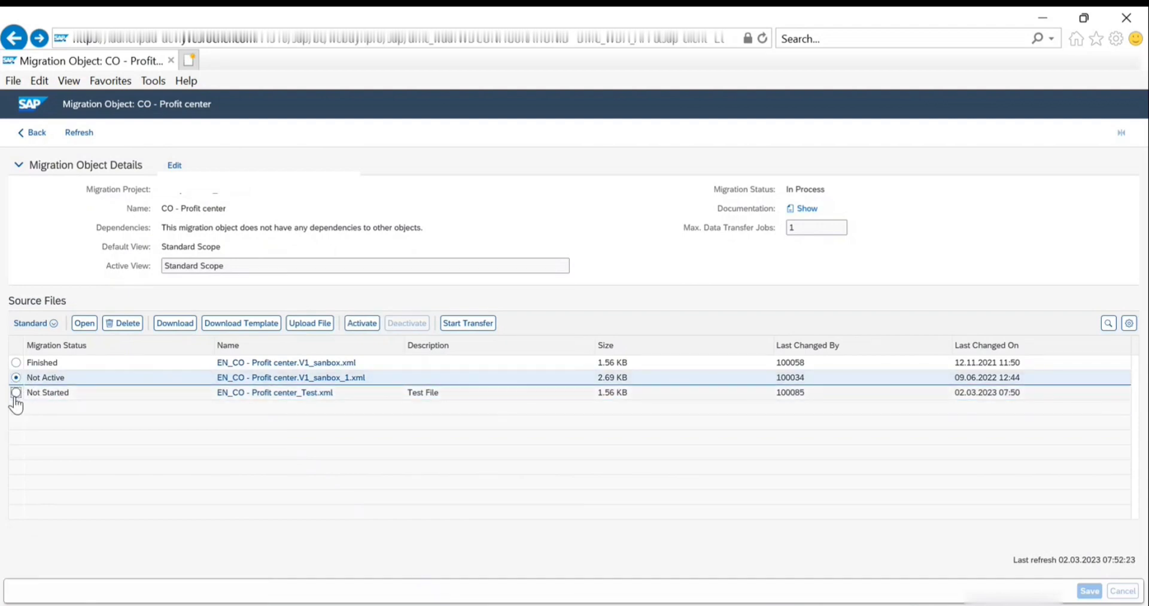
left_click(16, 392)
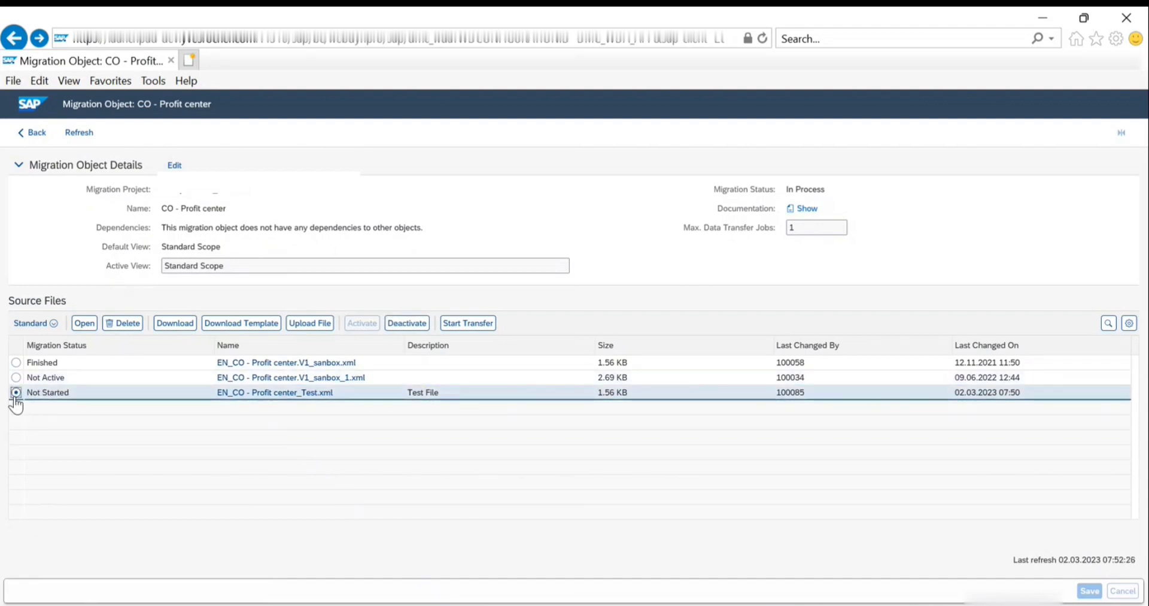
left_click(463, 324)
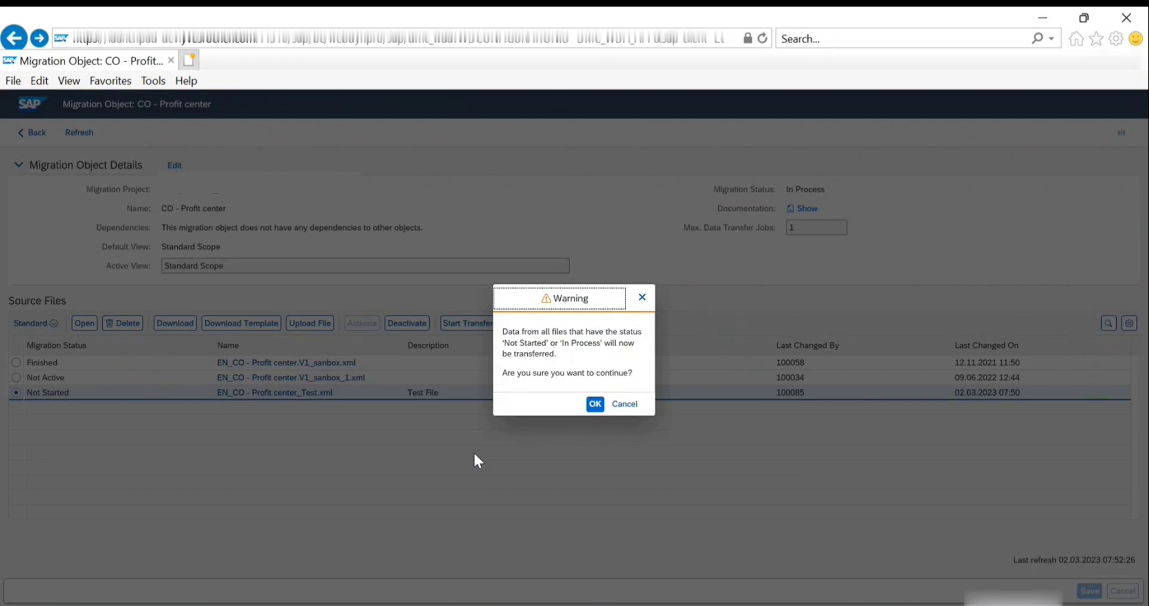
left_click(595, 403)
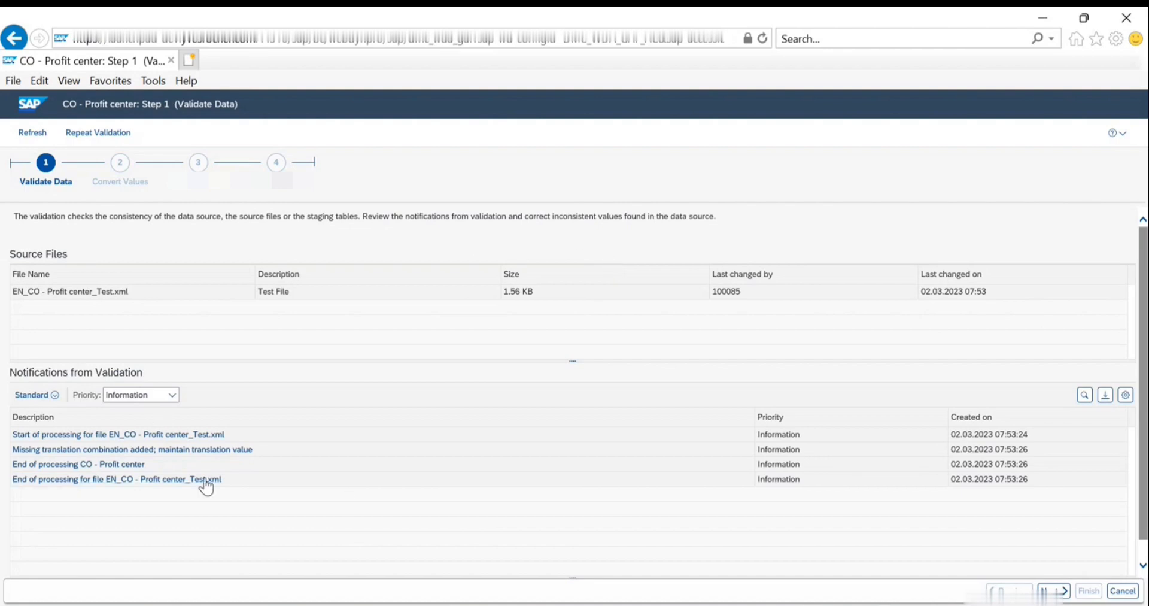
- Review the validation notifications for the test file, filtering by priority Error and by priority All
left_click(172, 396)
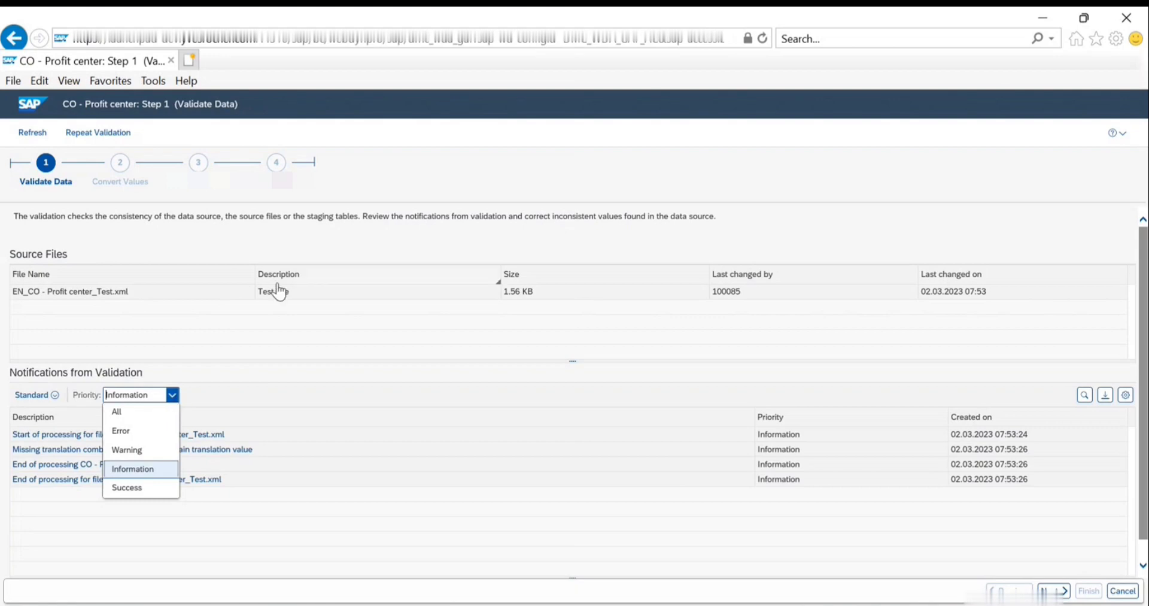
left_click(192, 349)
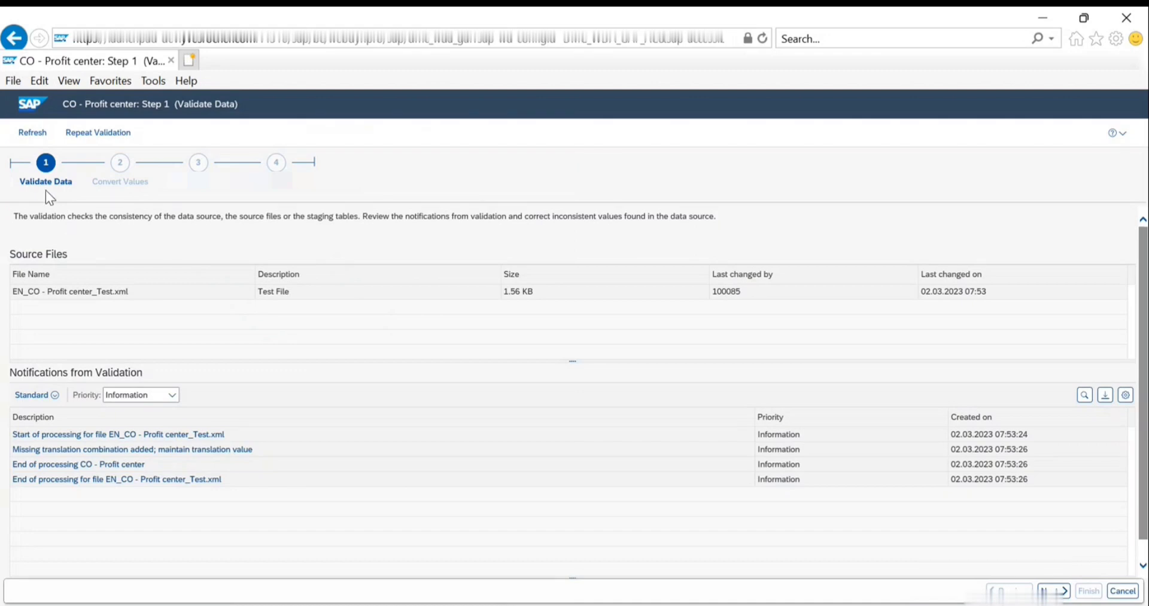
left_click(171, 395)
left_click(127, 432)
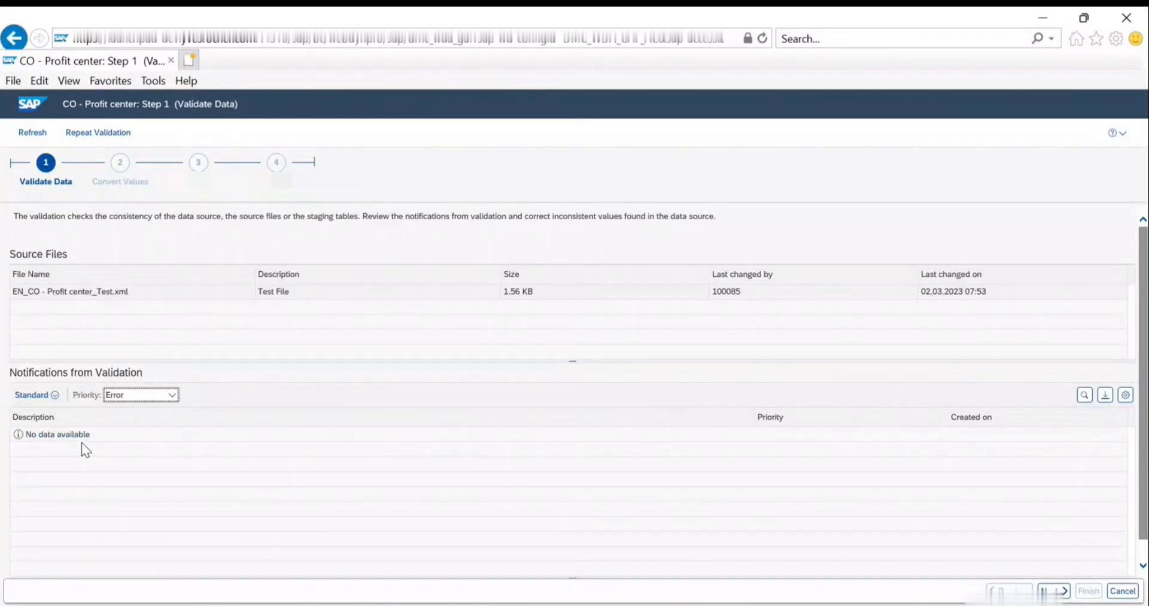
left_click(173, 395)
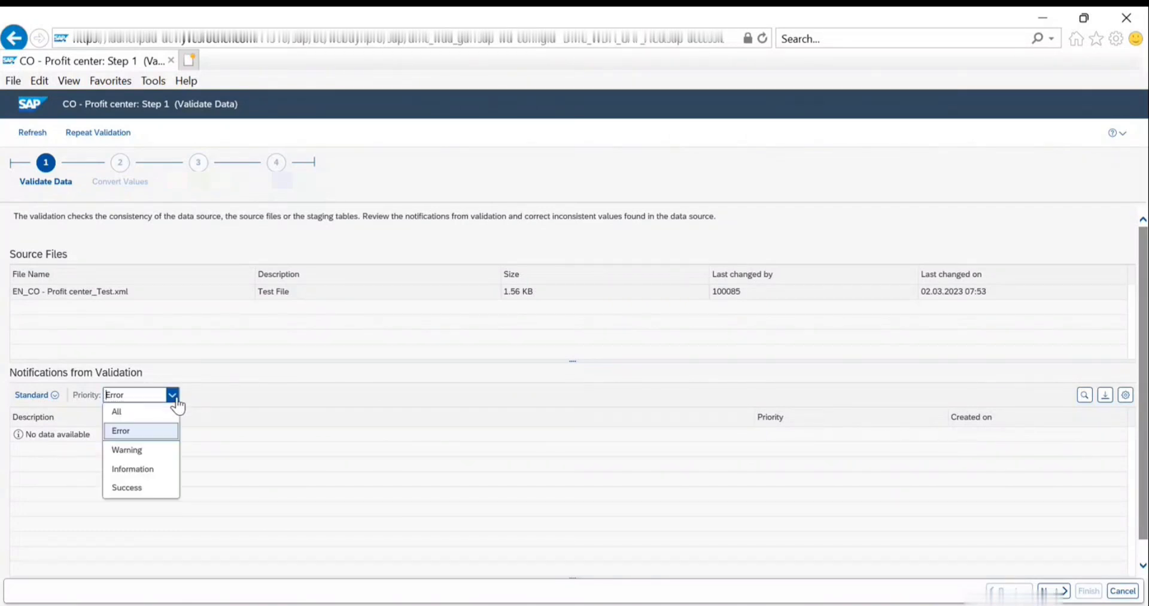
left_click(117, 414)
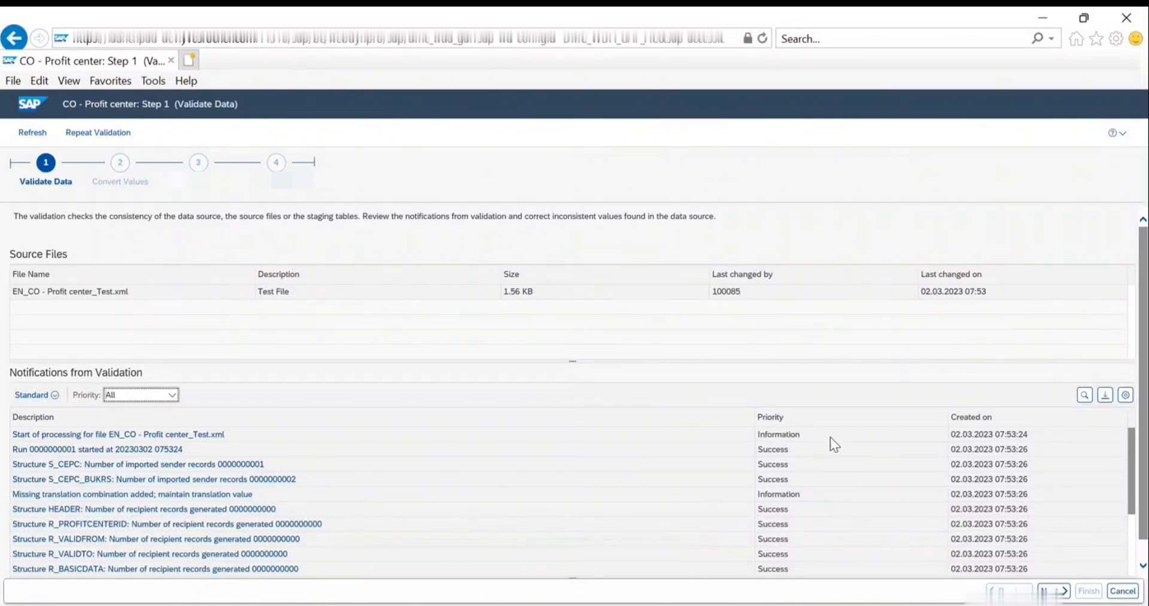
left_click_drag(831, 437, 835, 558)
left_click(834, 553)
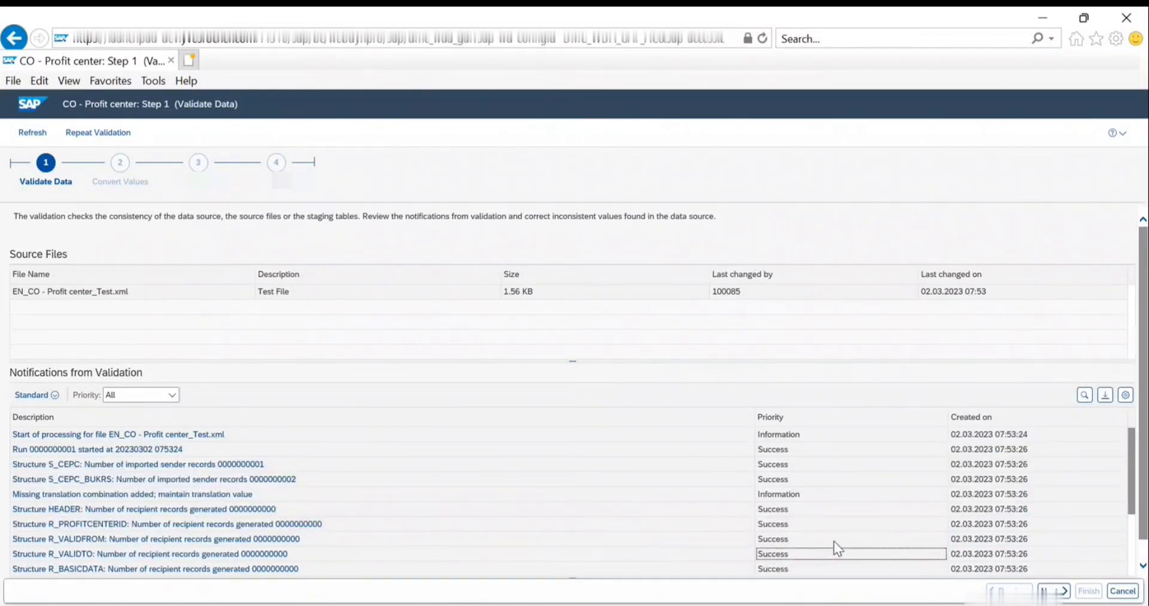
scroll(834, 537, "down", 5)
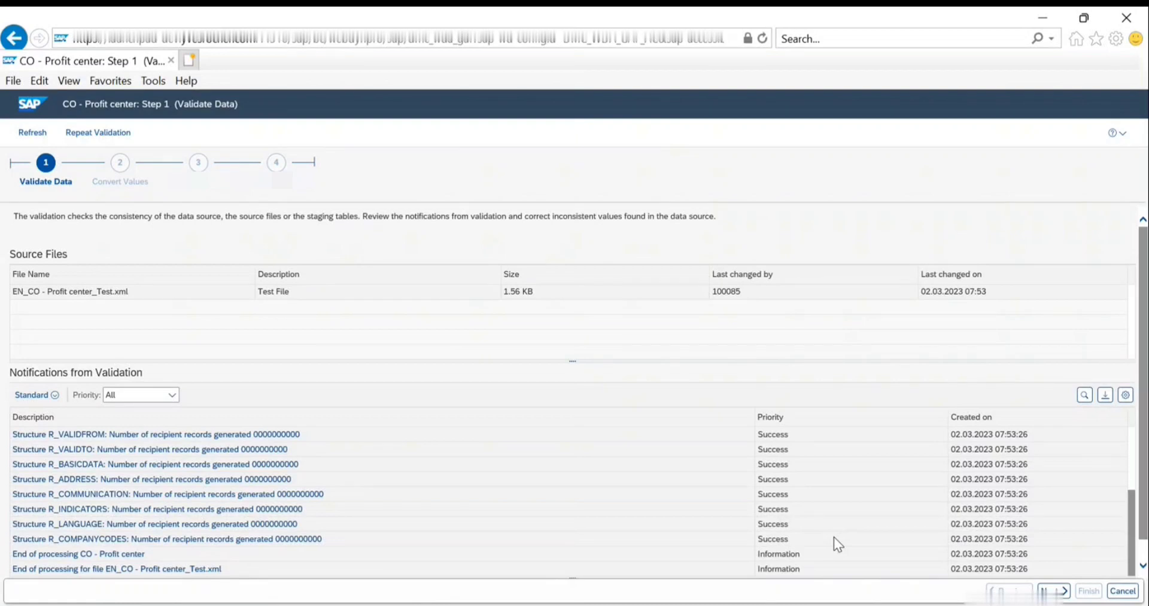
scroll(834, 537, "up", 5)
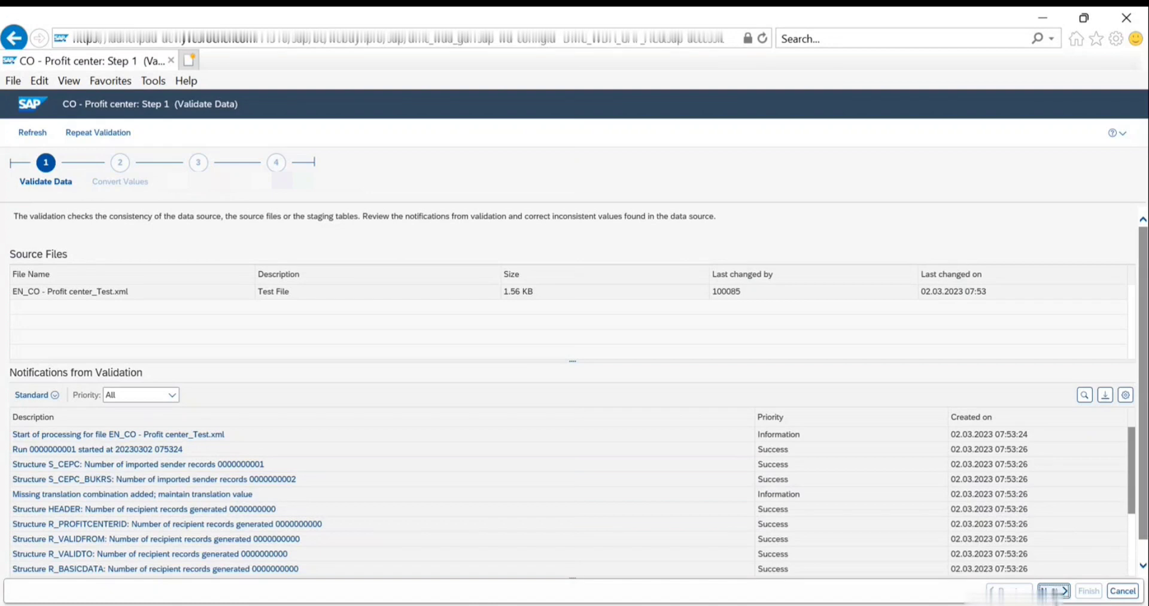
- Proceed to the Convert Values step, check Mapping of Profit Center for open entries, and close the mapping
left_click(1053, 592)
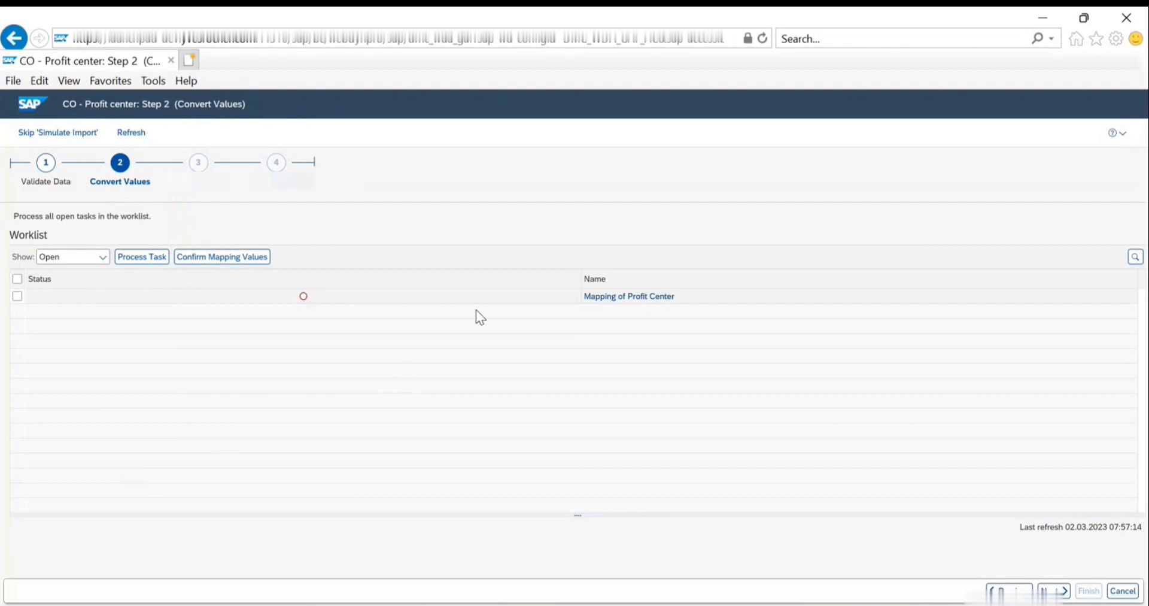
left_click(663, 298)
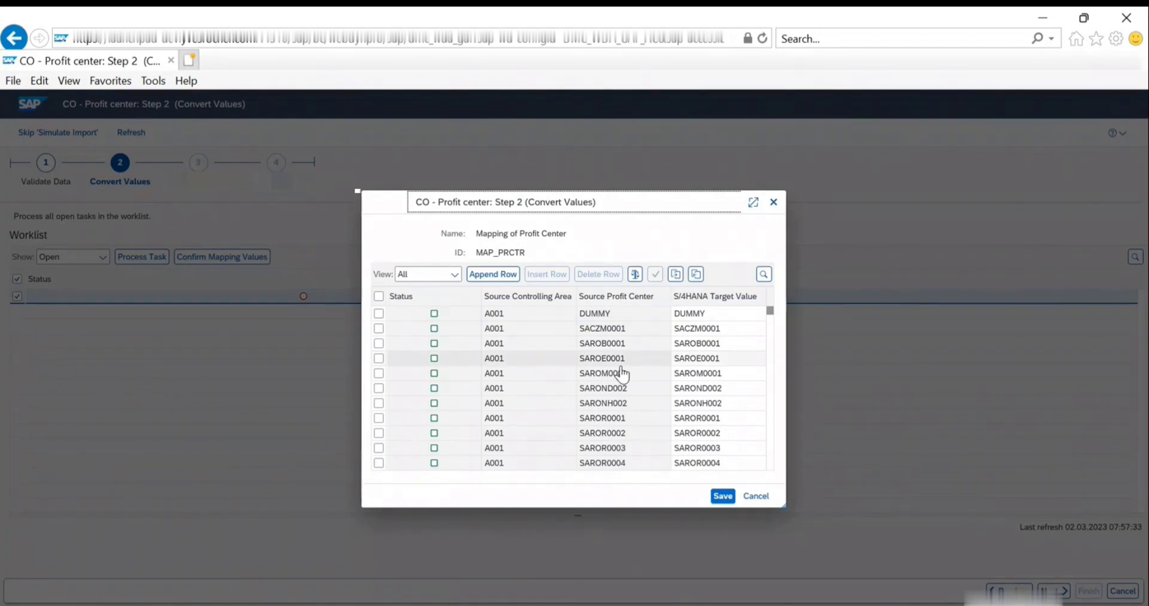
left_click(736, 328)
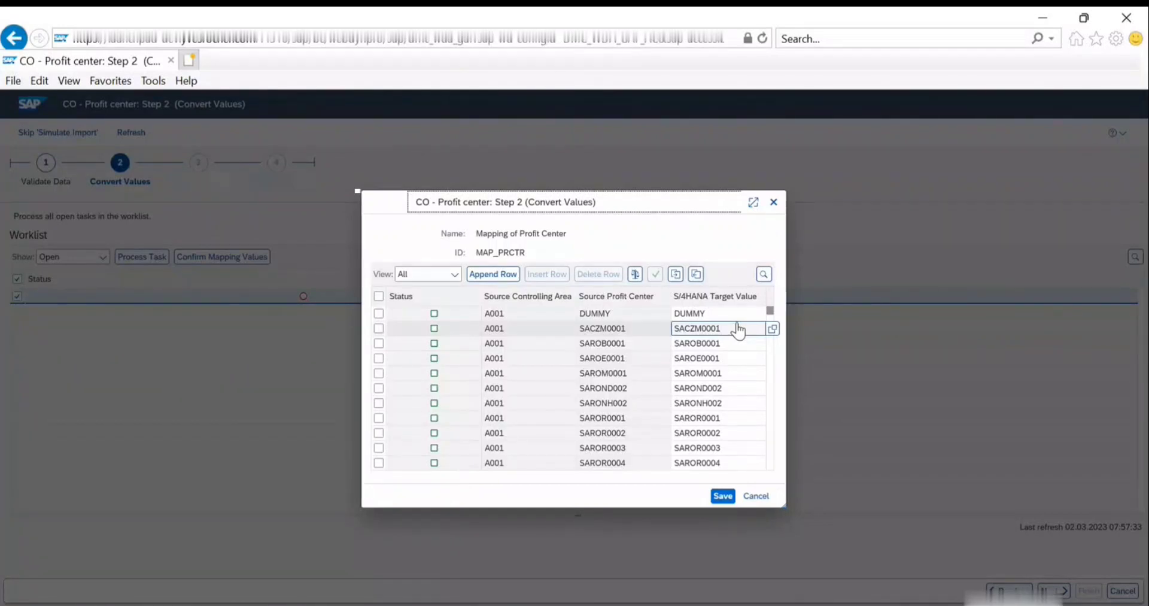
left_click(456, 274)
left_click(429, 329)
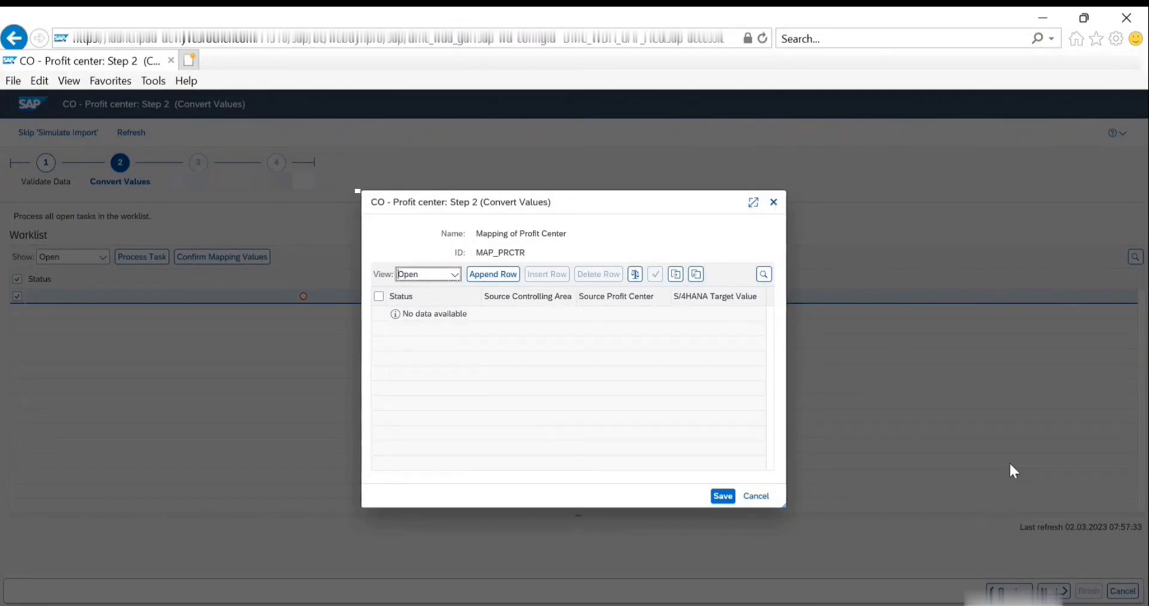
left_click(772, 201)
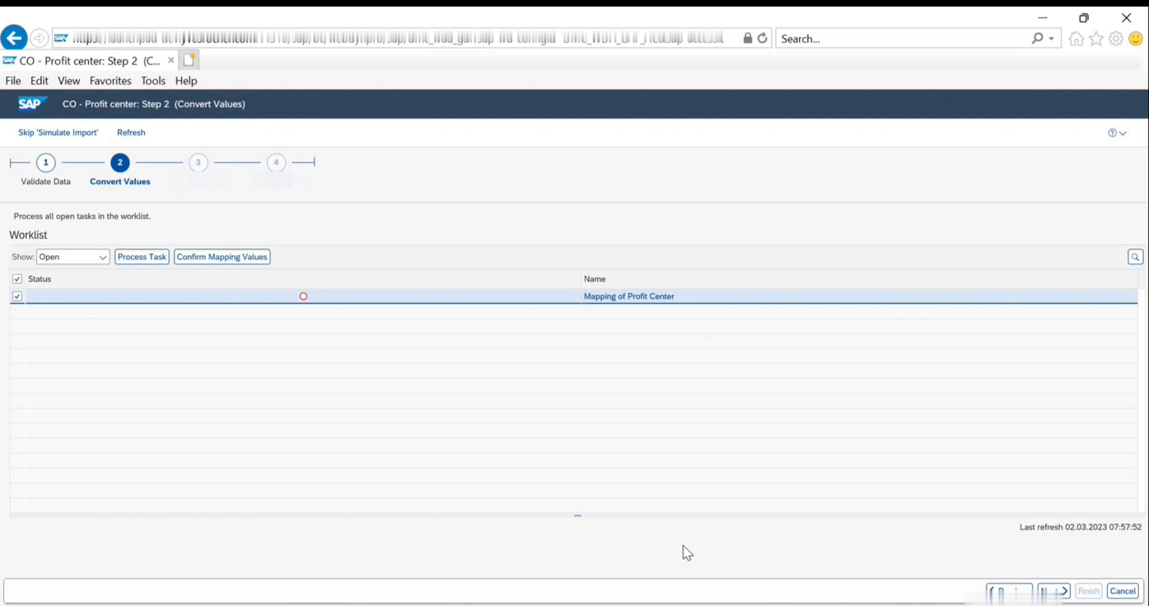
- In Mapping of Profit Center, confirm the inactive entry mapping SAROR0200 to target value SAROR0200 and save the mapping
left_click(648, 302)
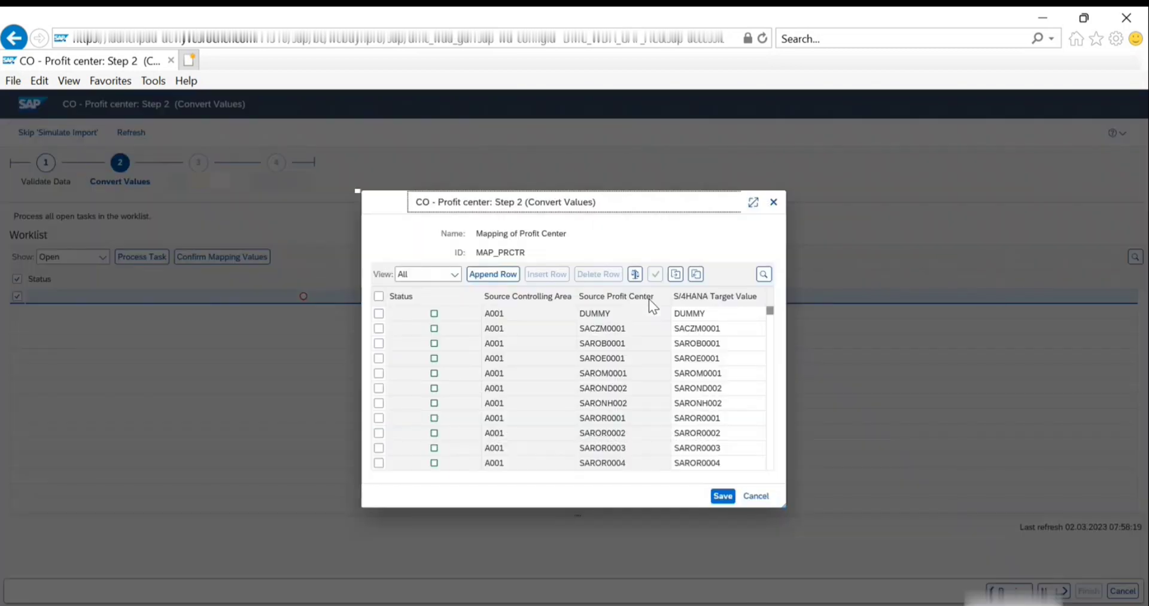
left_click(454, 274)
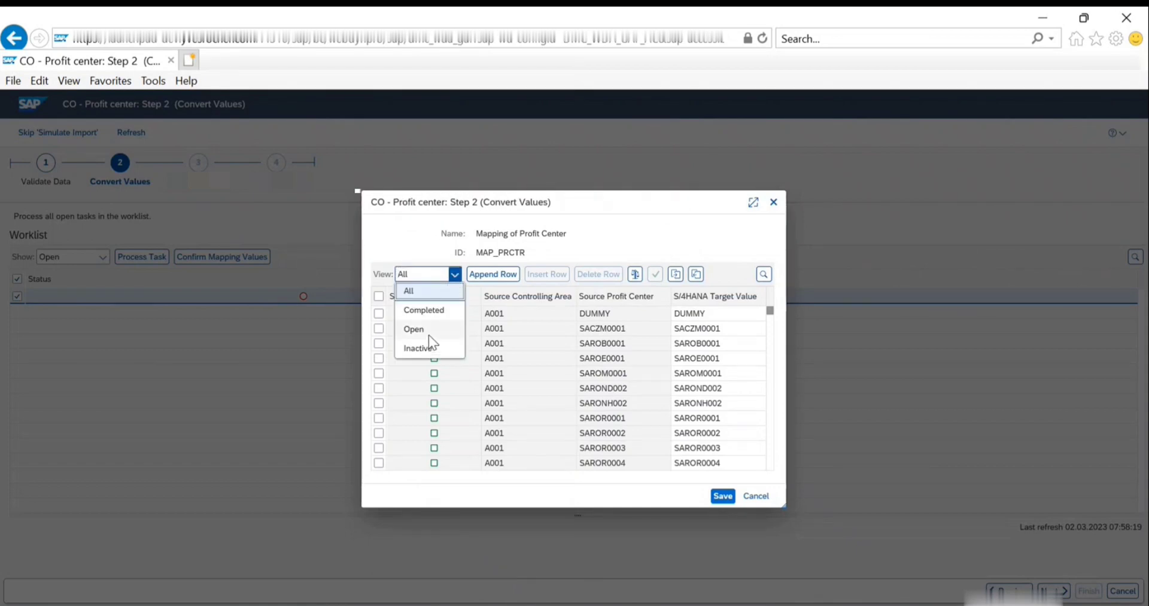
left_click(516, 314)
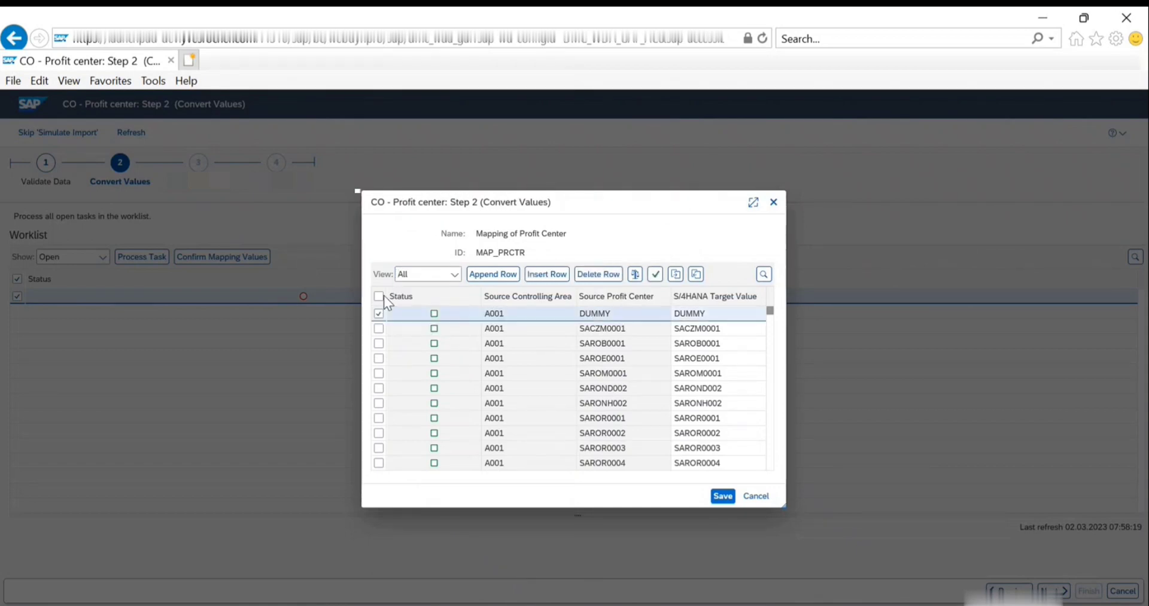
left_click(379, 296)
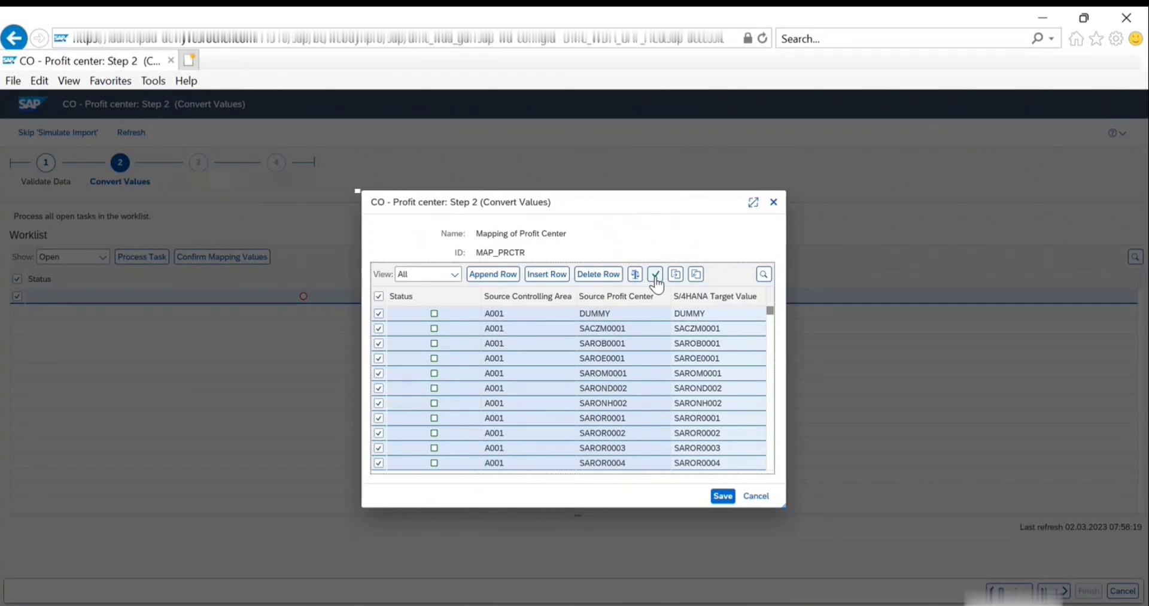
left_click(454, 273)
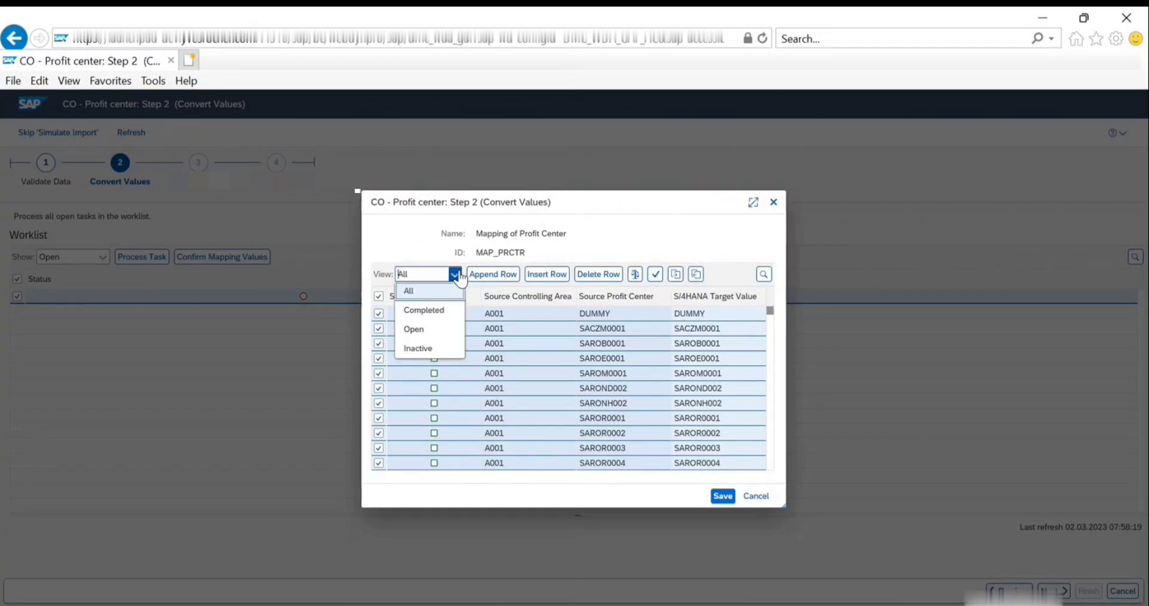
left_click(420, 347)
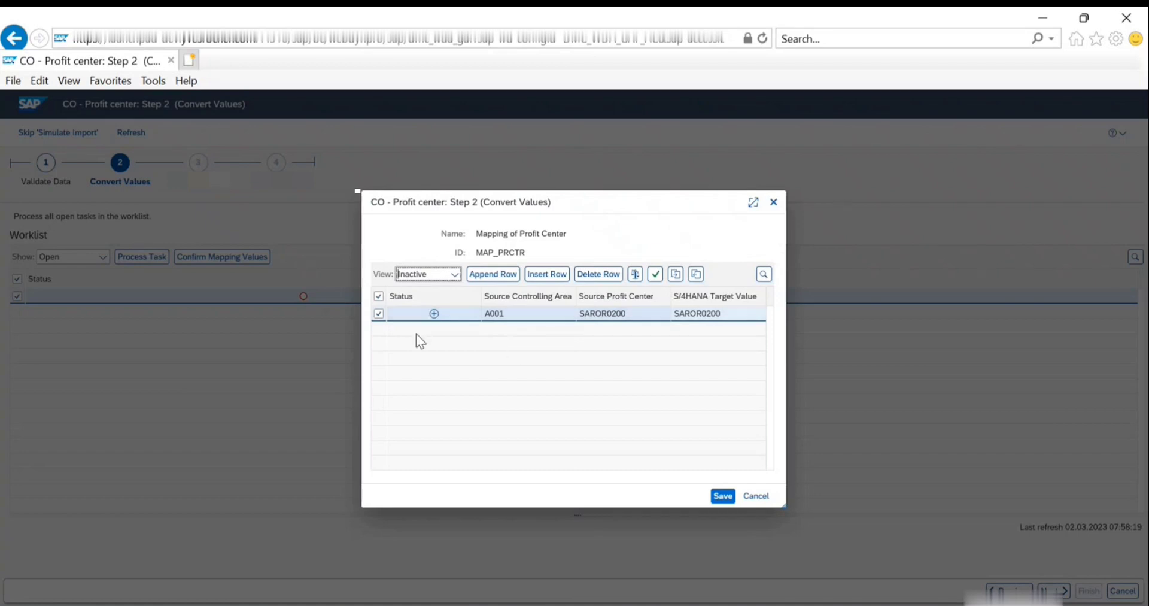
left_click(673, 316)
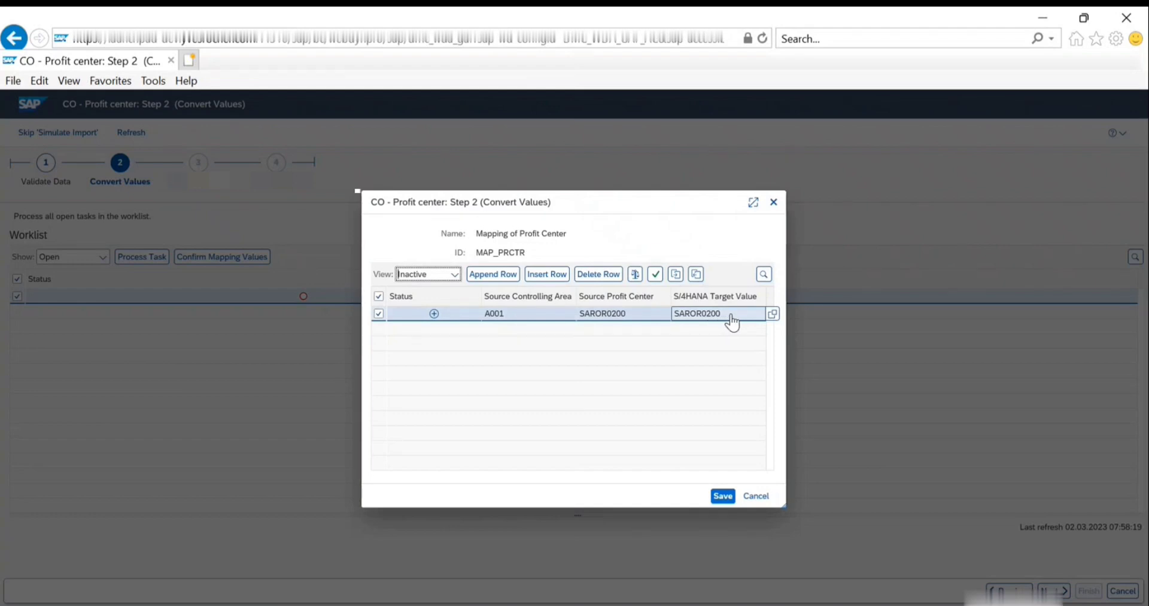
left_click(656, 276)
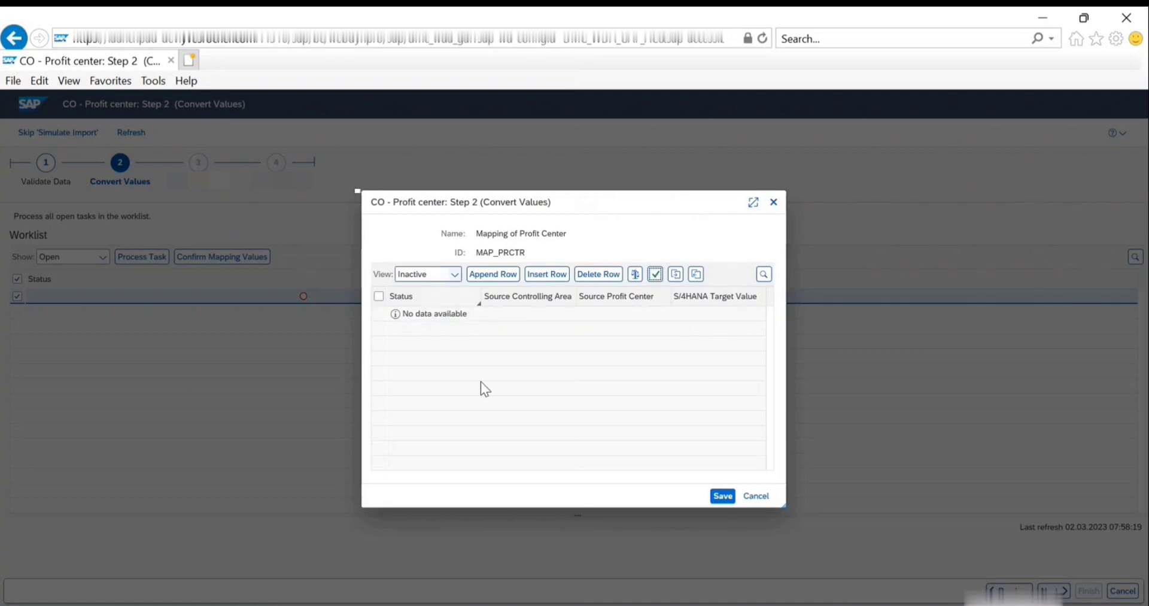
left_click(455, 277)
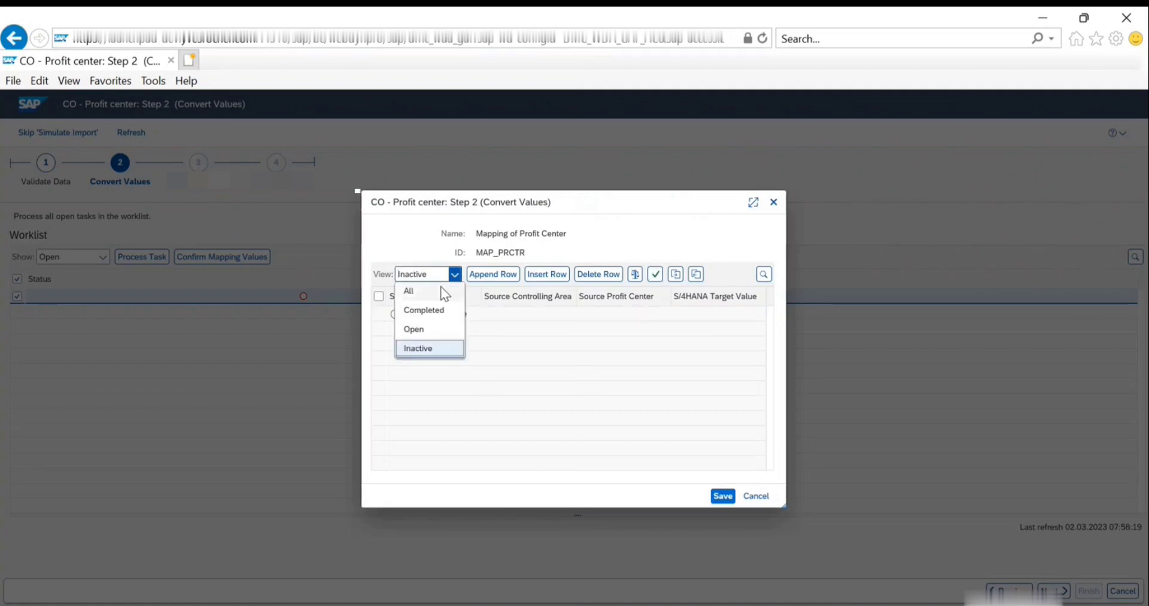
left_click(441, 292)
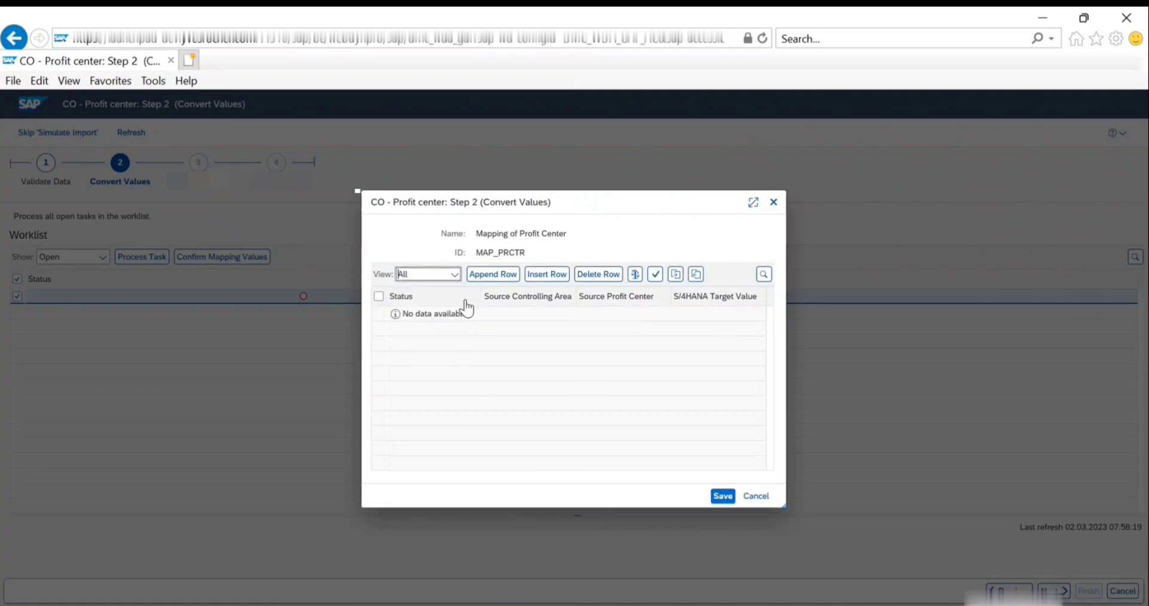
left_click(723, 498)
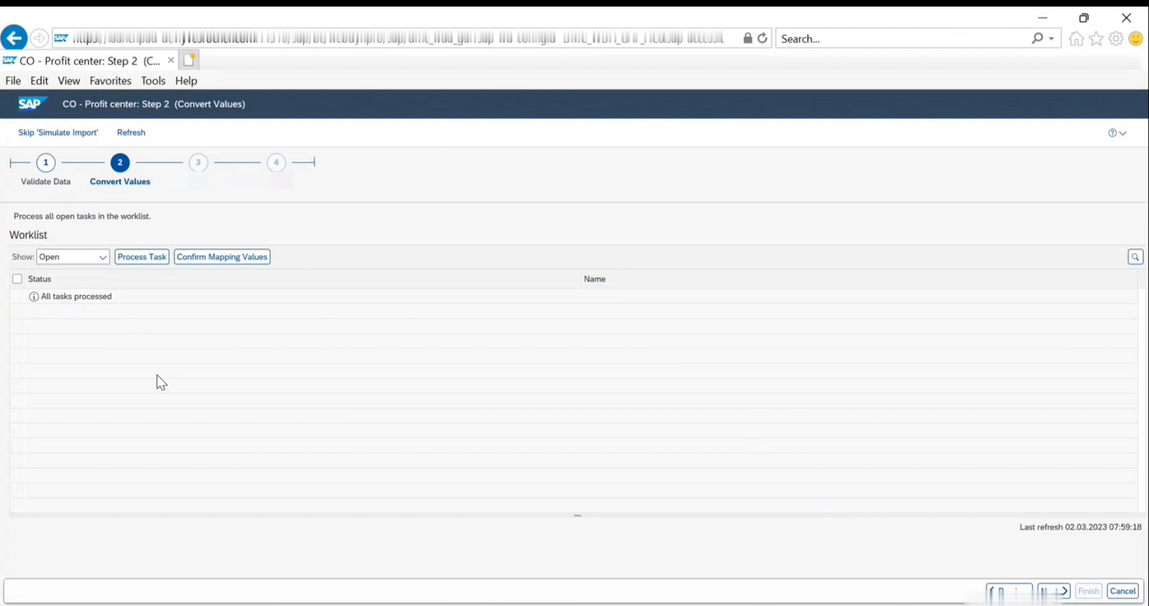
- Show all conversion tasks in the worklist, review the source and target values in Mapping of Company Code, and close it
left_click(103, 257)
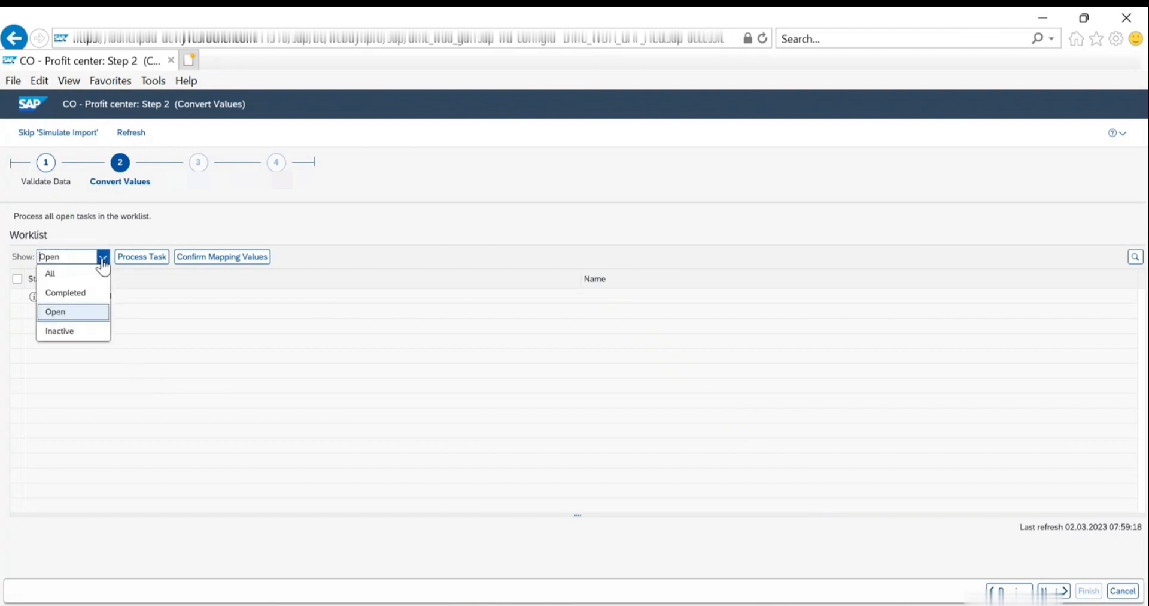
left_click(102, 272)
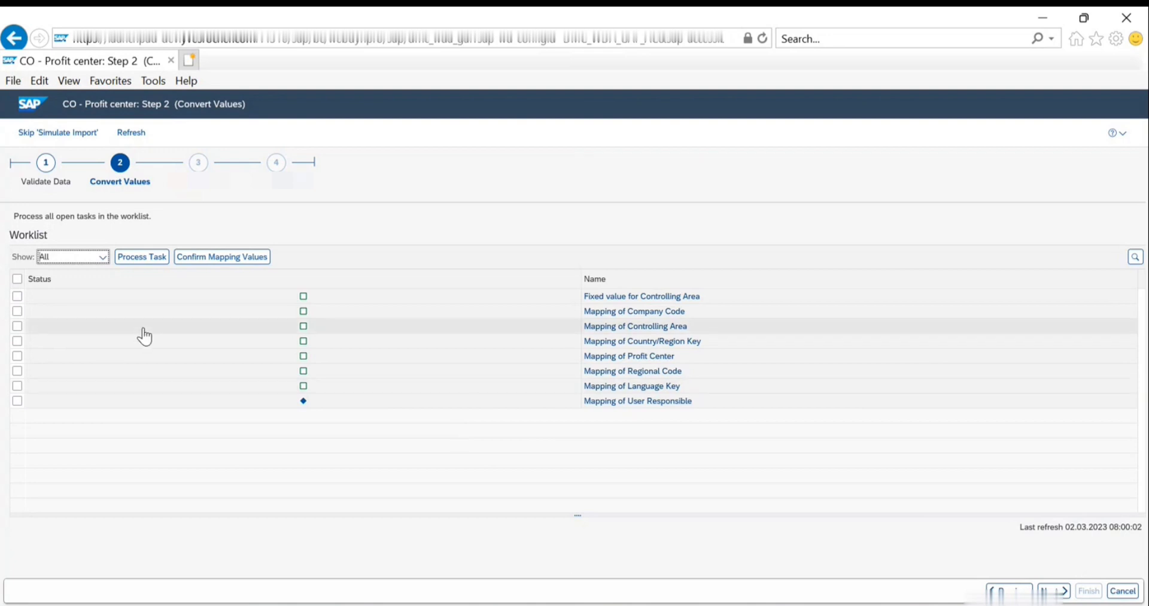
left_click(628, 317)
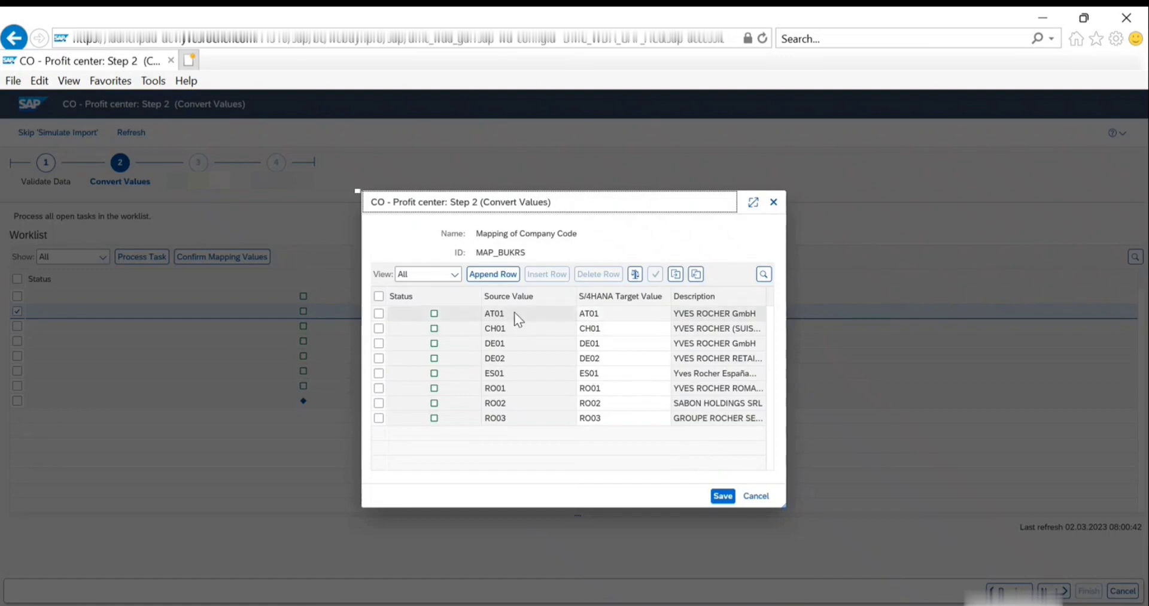
left_click(606, 317)
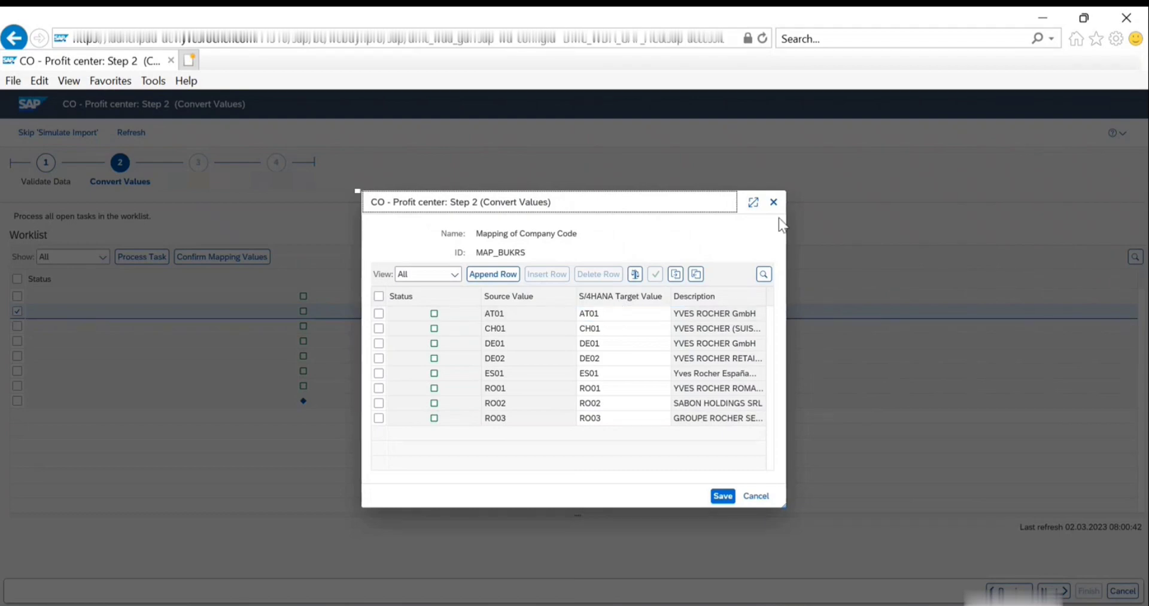
left_click(773, 203)
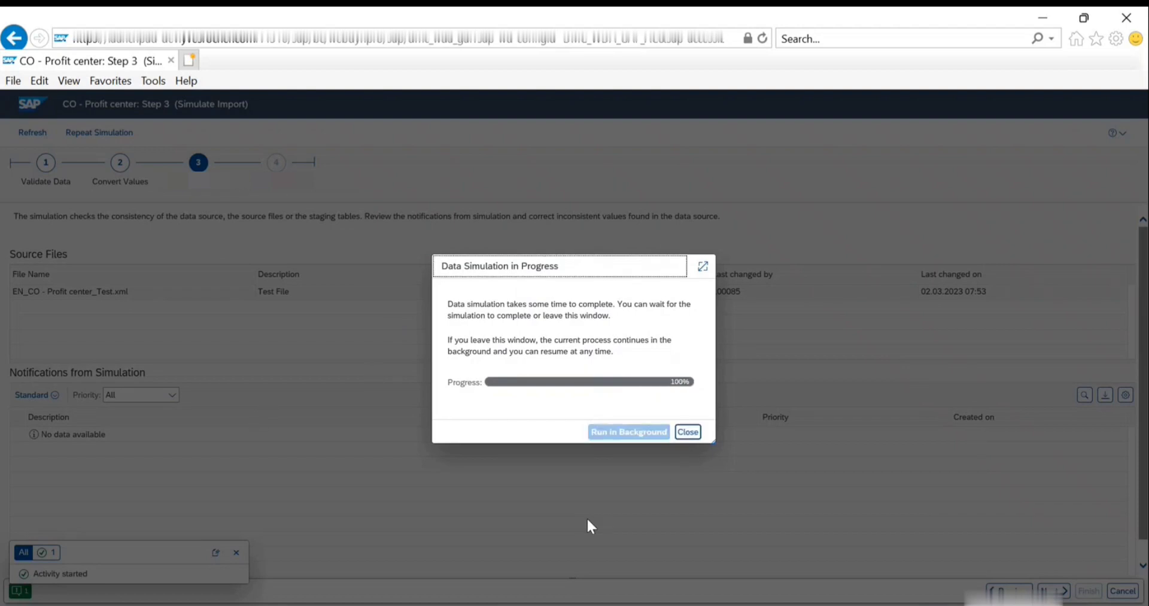
- Close the completed simulation, proceed to the Execute Import step, and dismiss the message about the processed files
left_click(688, 431)
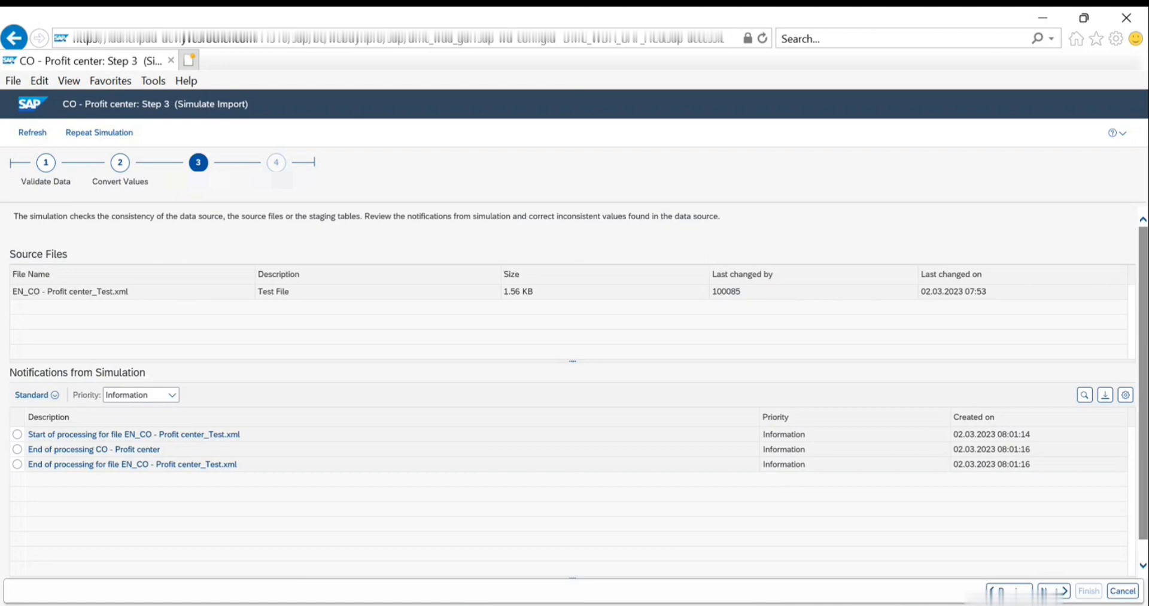
left_click(1055, 591)
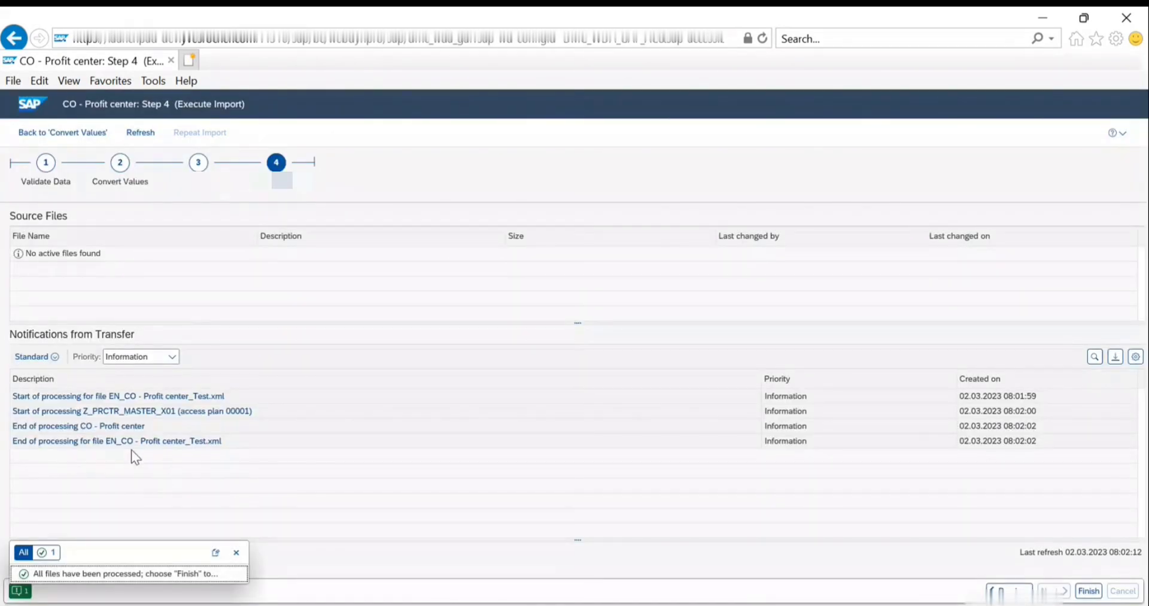
left_click(236, 554)
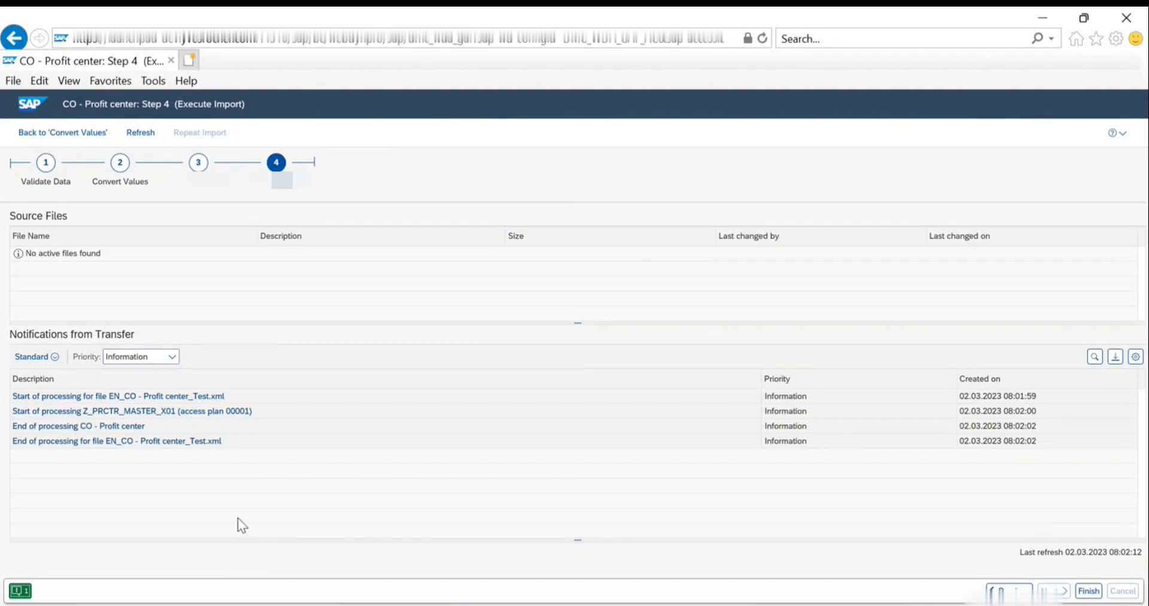
- Show the transfer notifications with priority All, export them to a spreadsheet, and open the saved file in Excel
left_click(174, 359)
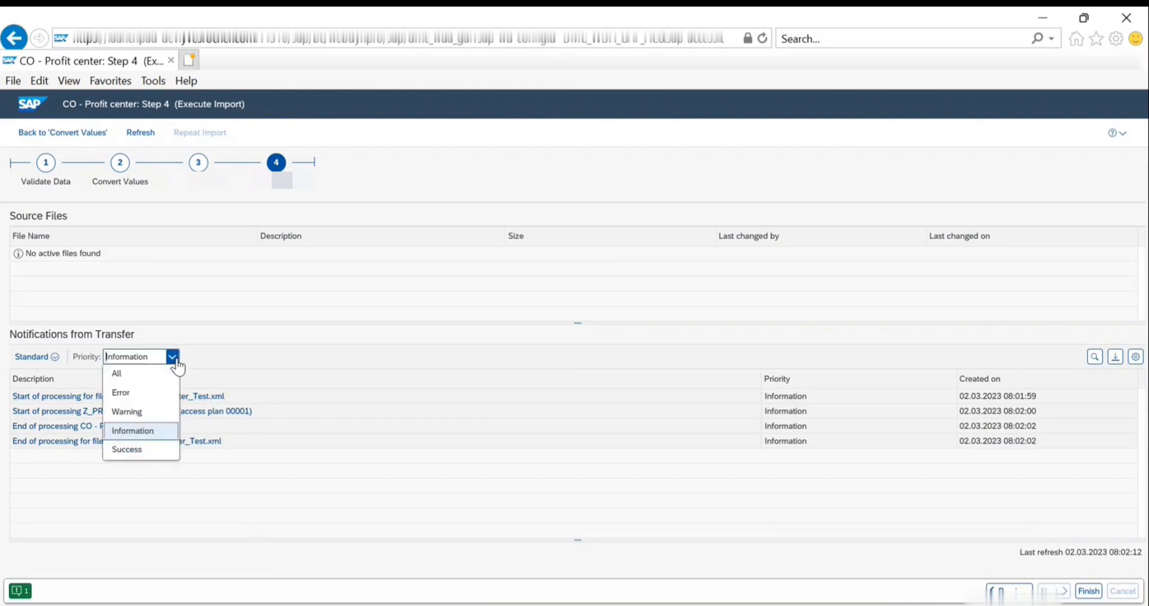
left_click(143, 377)
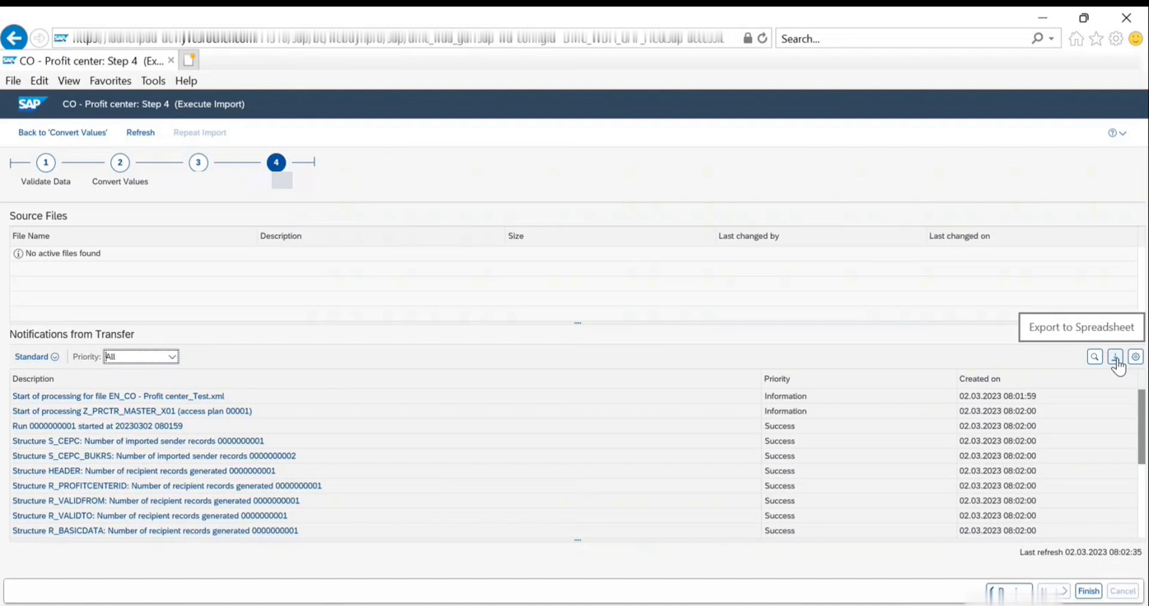
left_click(1116, 361)
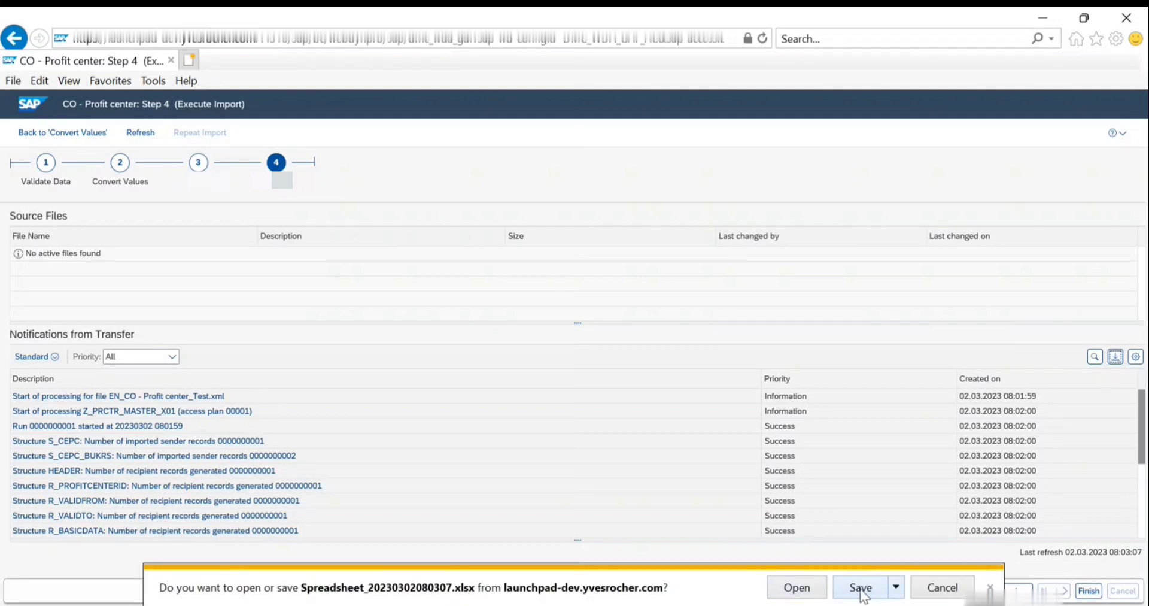
left_click(860, 588)
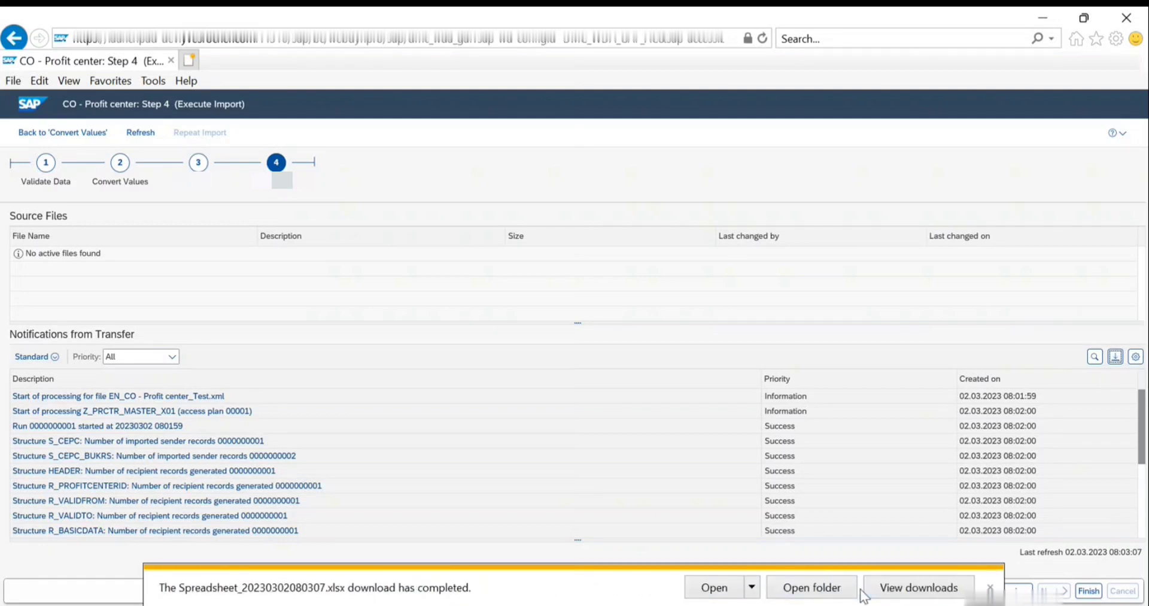
left_click(714, 587)
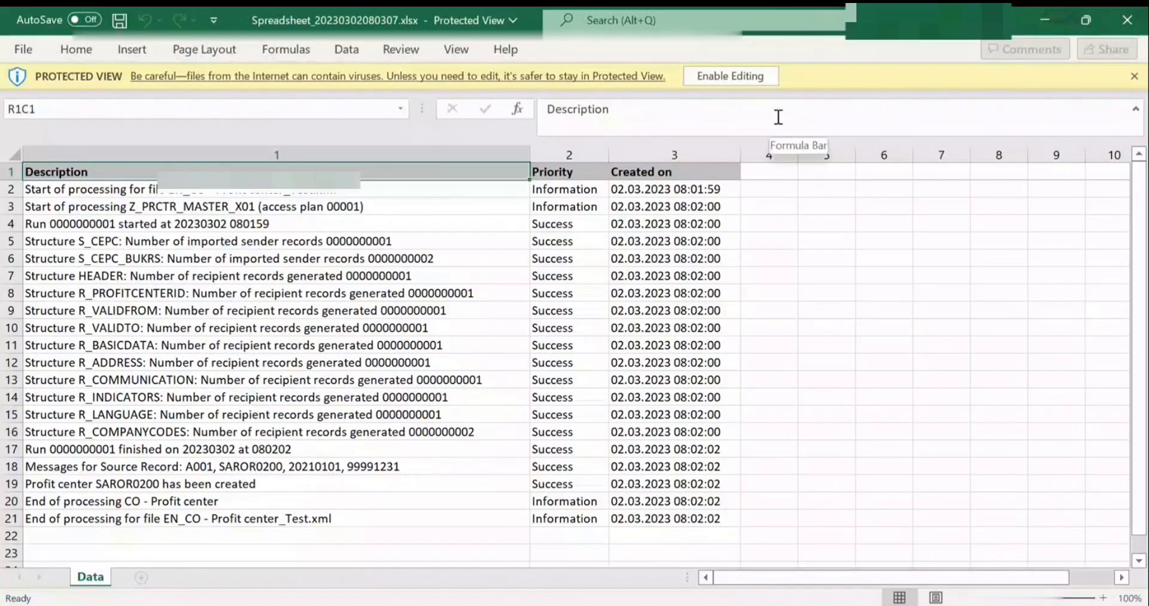
- Enable editing of the exported spreadsheet and review the descriptions and priorities of the transfer notifications
left_click(744, 77)
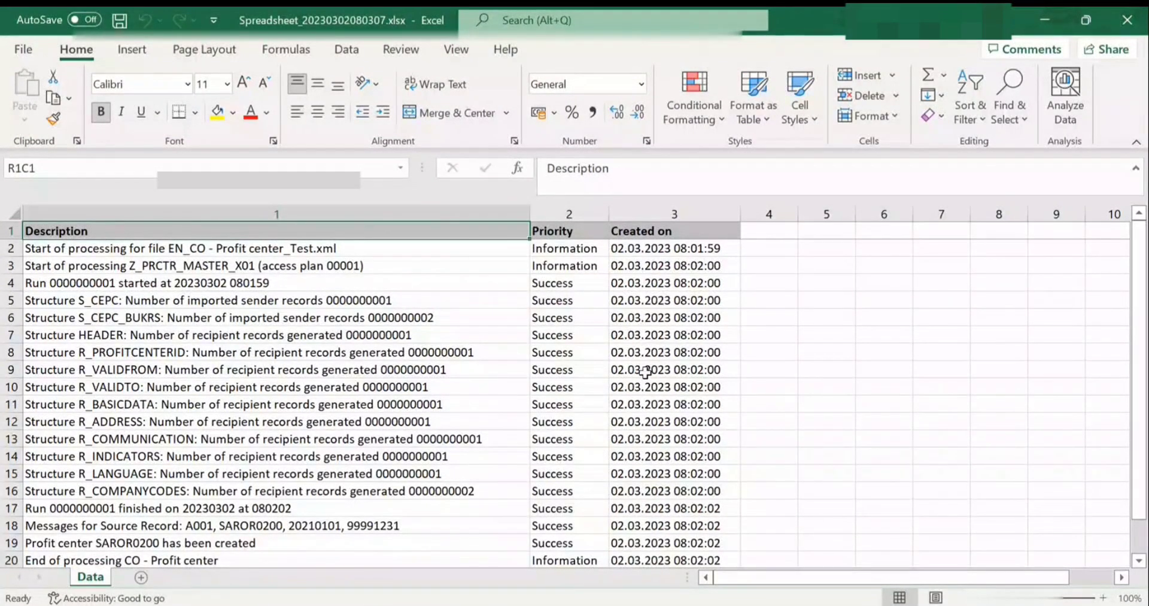
scroll(560, 526, "down", 1)
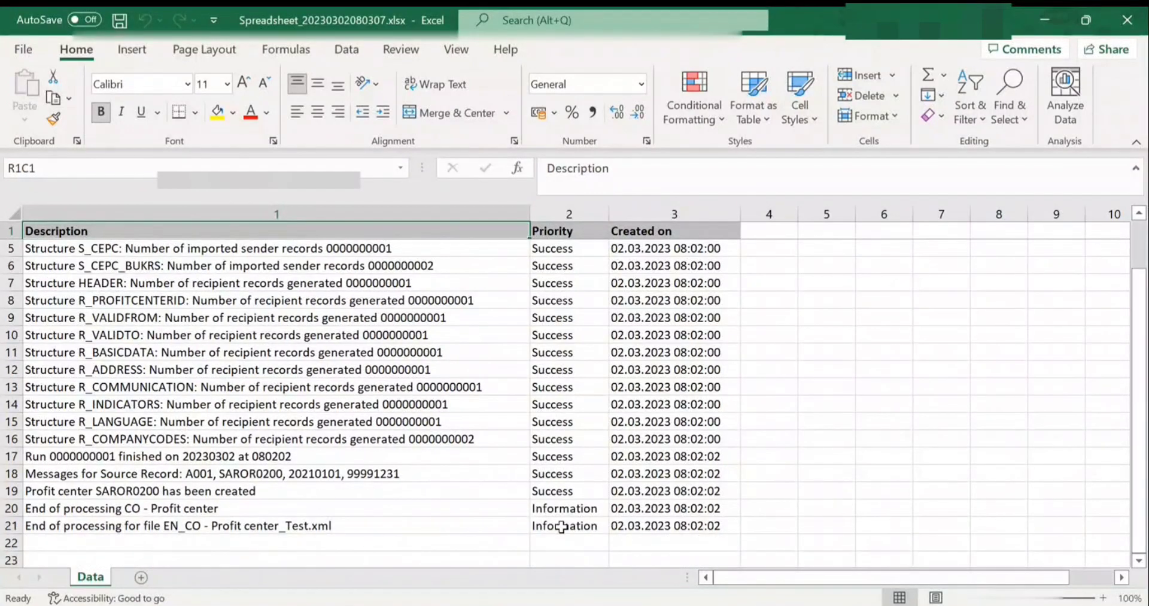
left_click(150, 441)
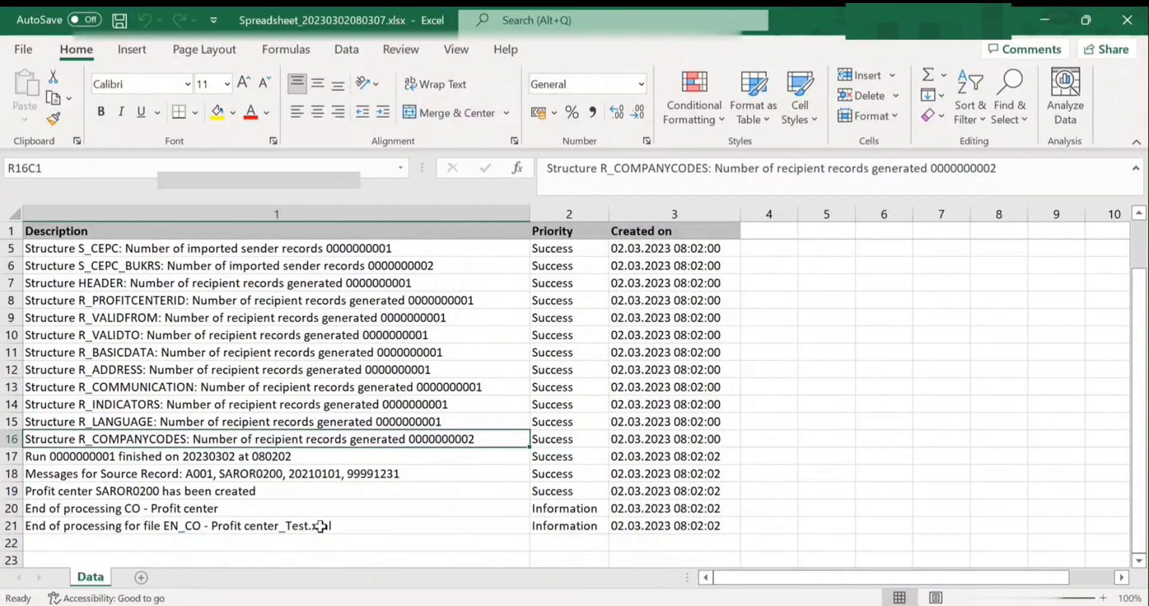
scroll(512, 395, "up", 1)
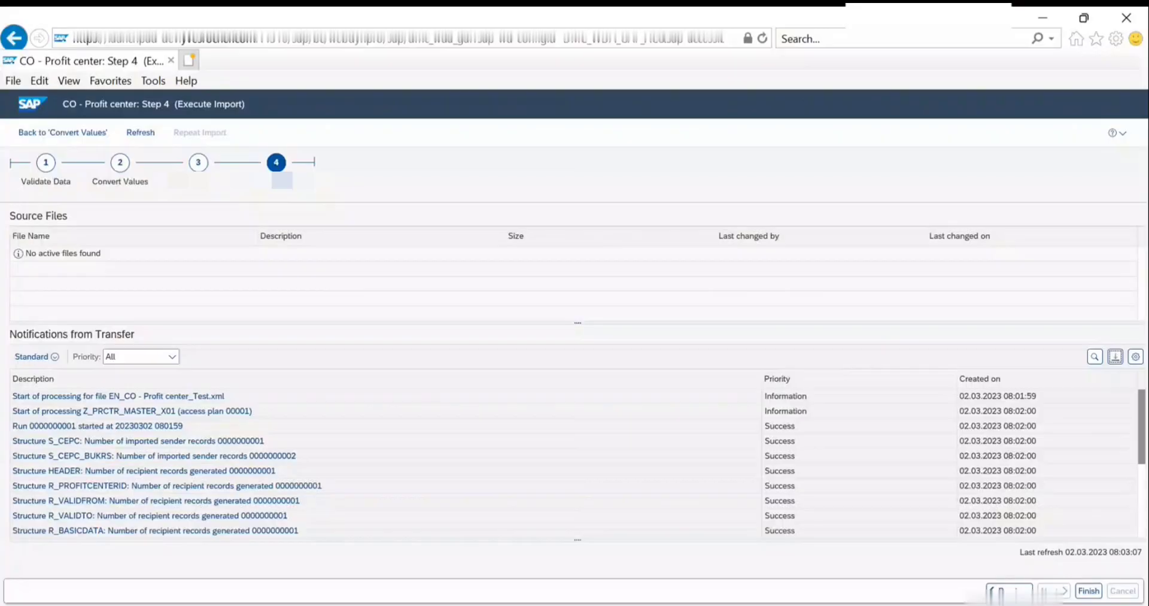
- Finish the import, switch to the SAP Easy Access session, and load table CEPC in transaction SE16N
left_click(1094, 595)
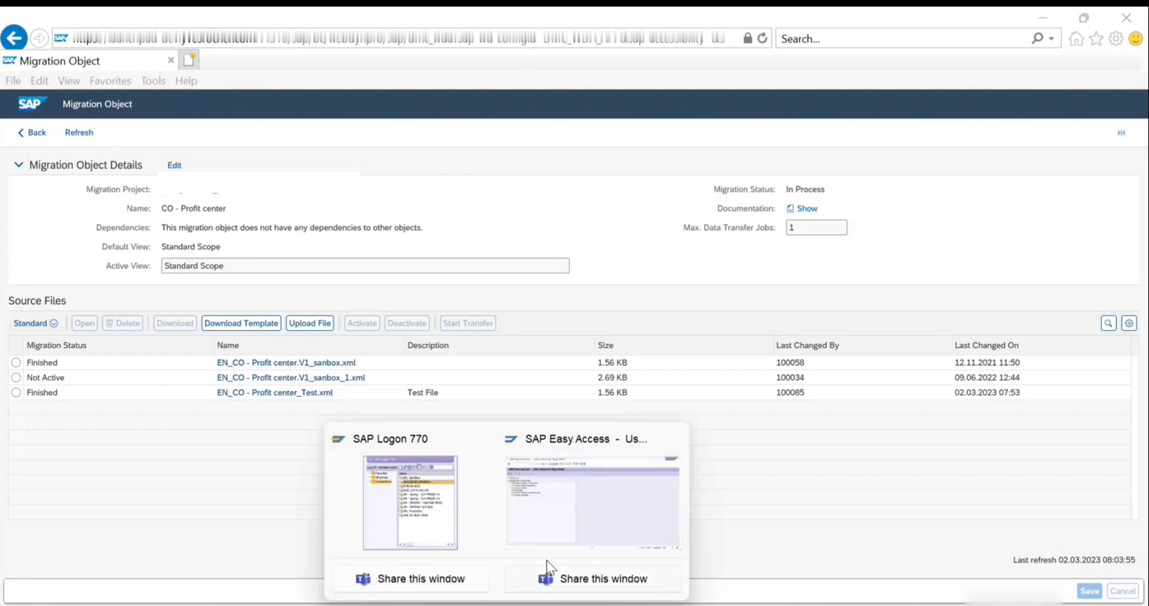
left_click(554, 533)
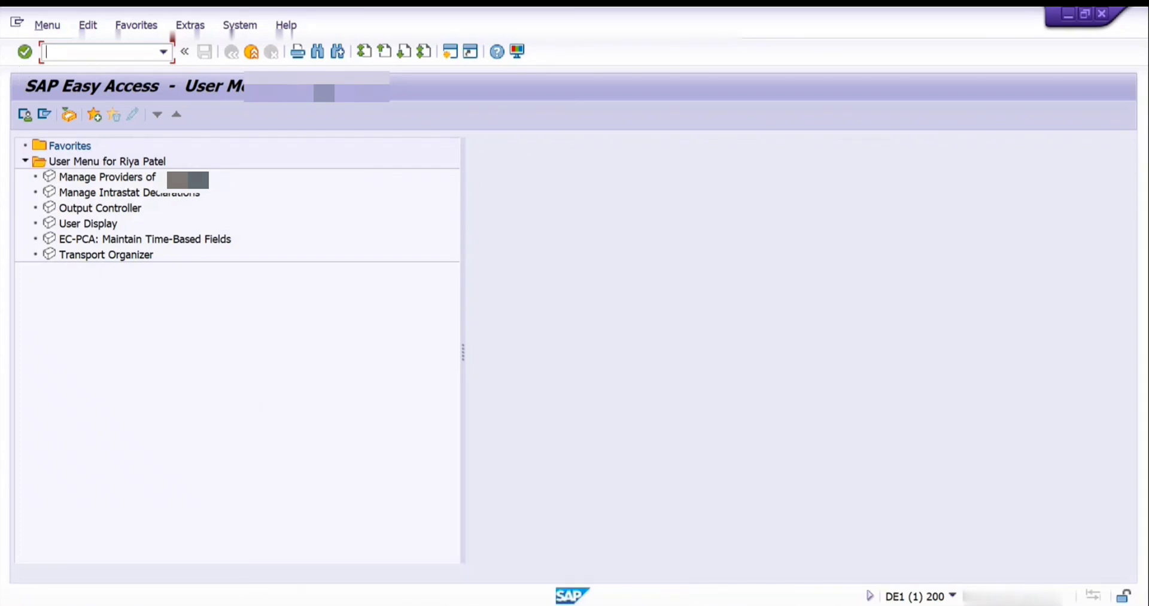
type("se16n")
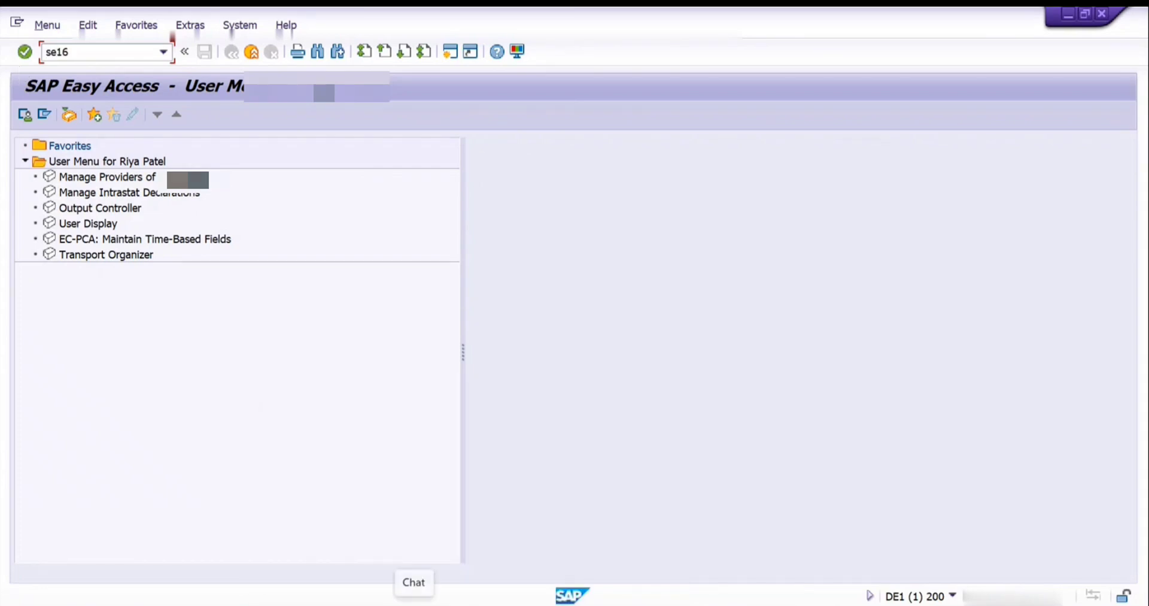
key("Return")
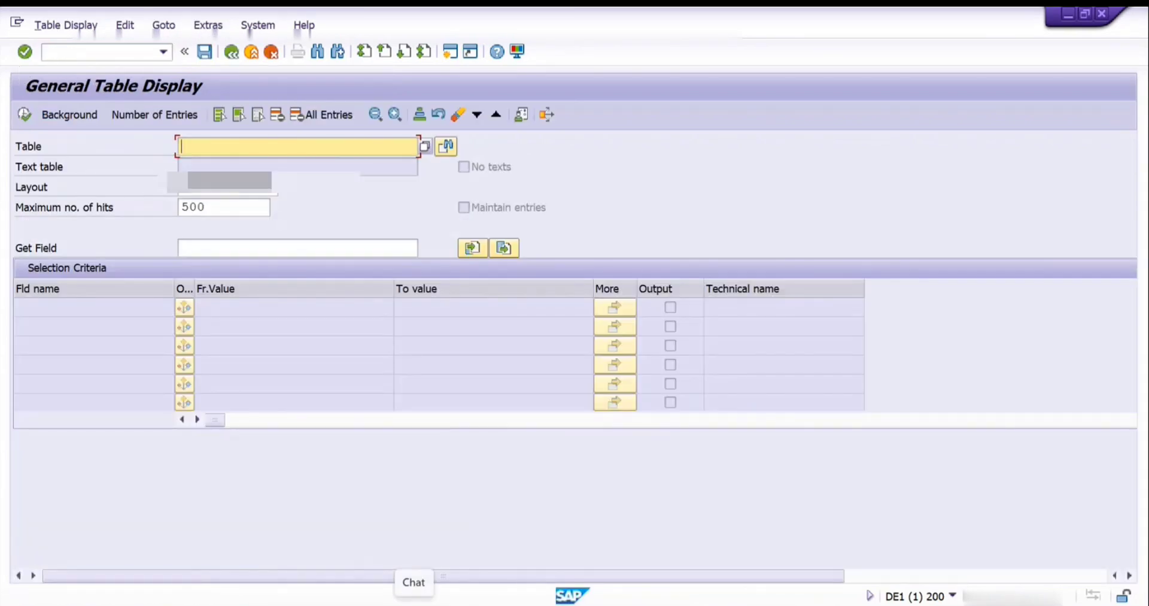
type("cepc")
key("Return")
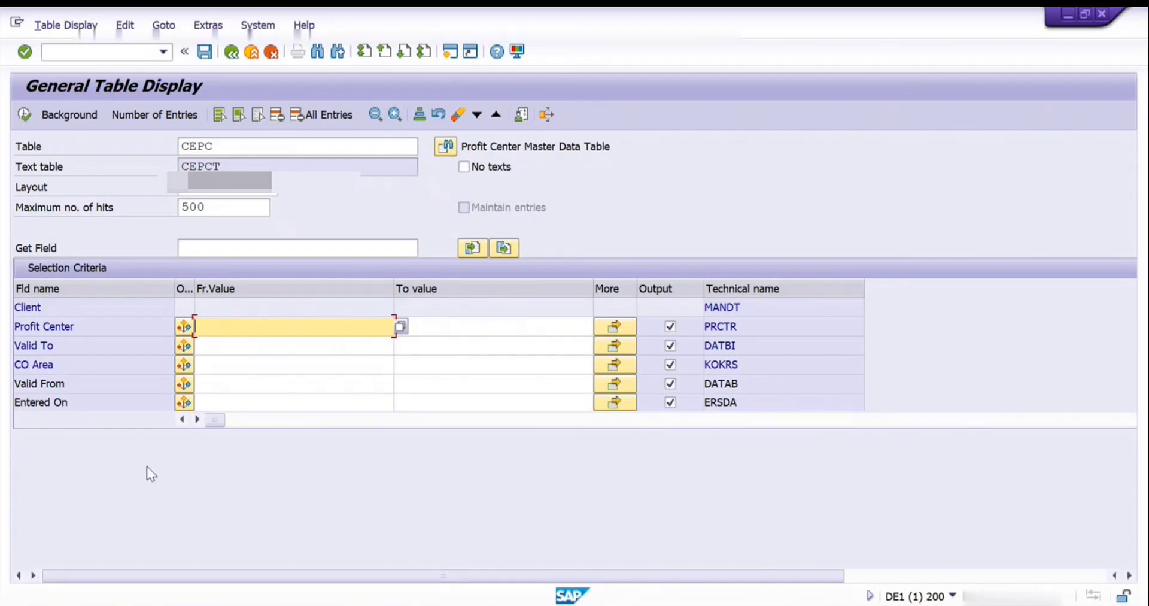
- Set the Entered On criterion to 02.03.2023, leave Created by empty, and display the matching CEPC entries
scroll(227, 387, "down", 1)
left_click(213, 346)
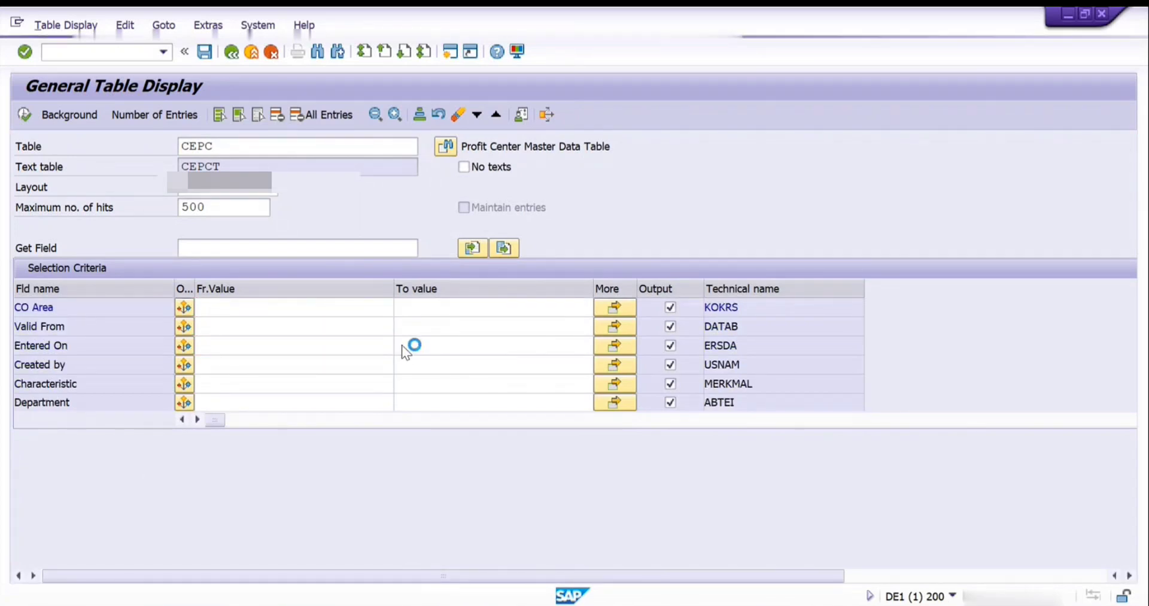
left_click(400, 345)
left_click(464, 513)
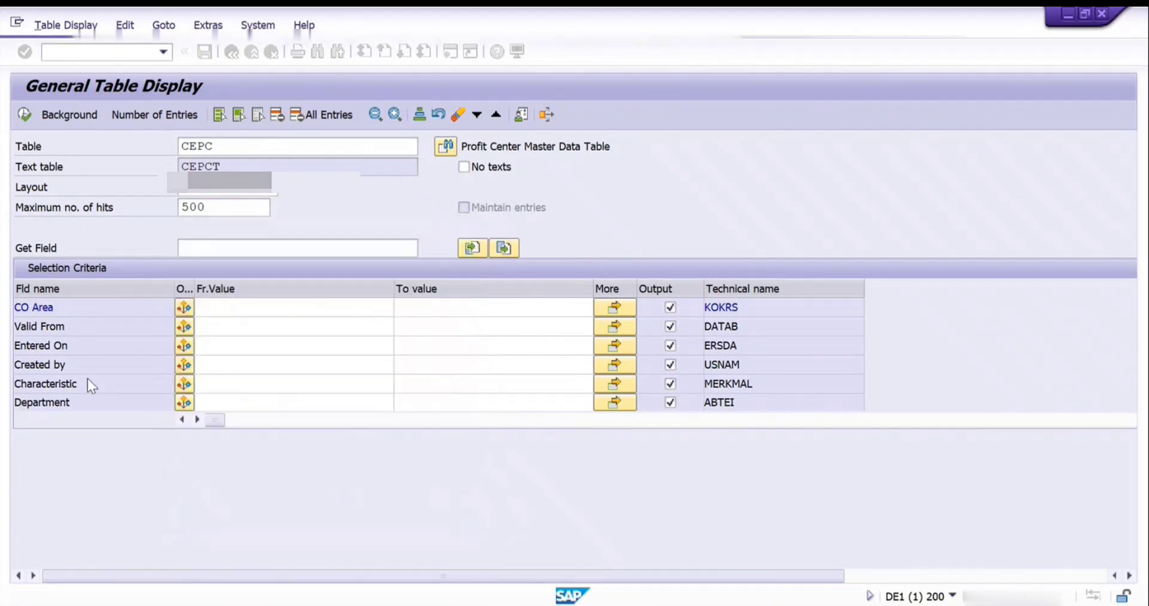
left_click(224, 371)
type("1")
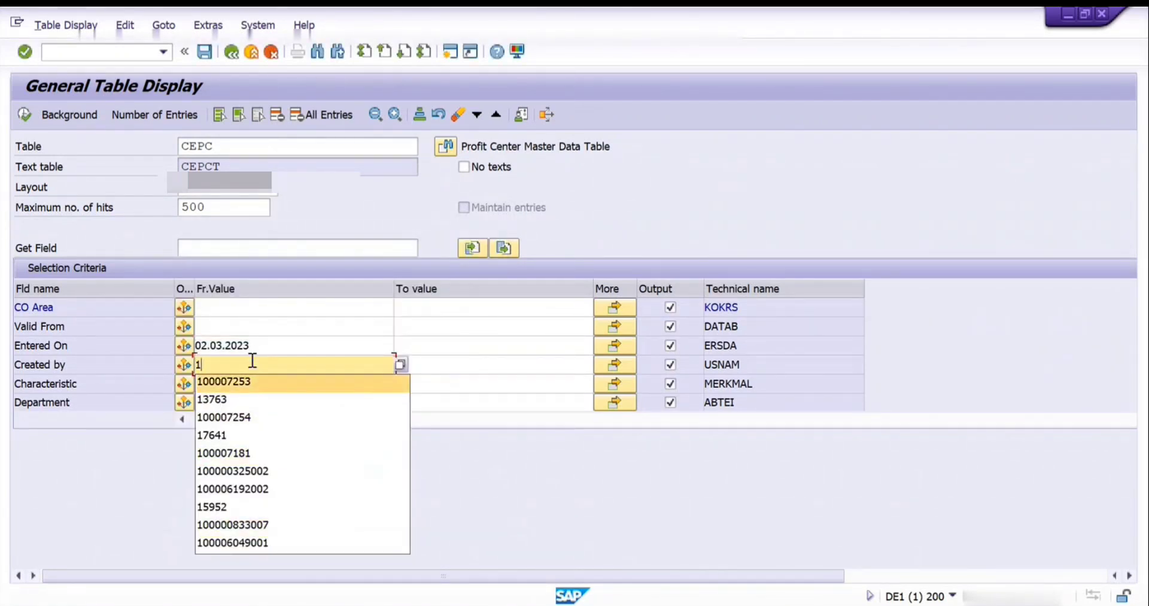
key("BackSpace")
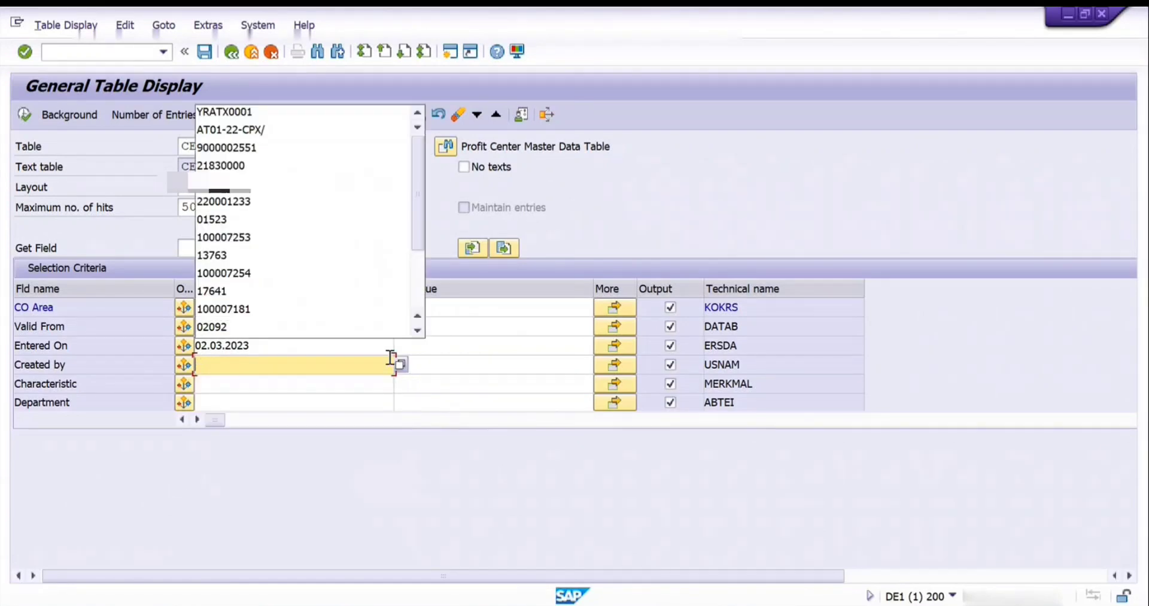
left_click(25, 114)
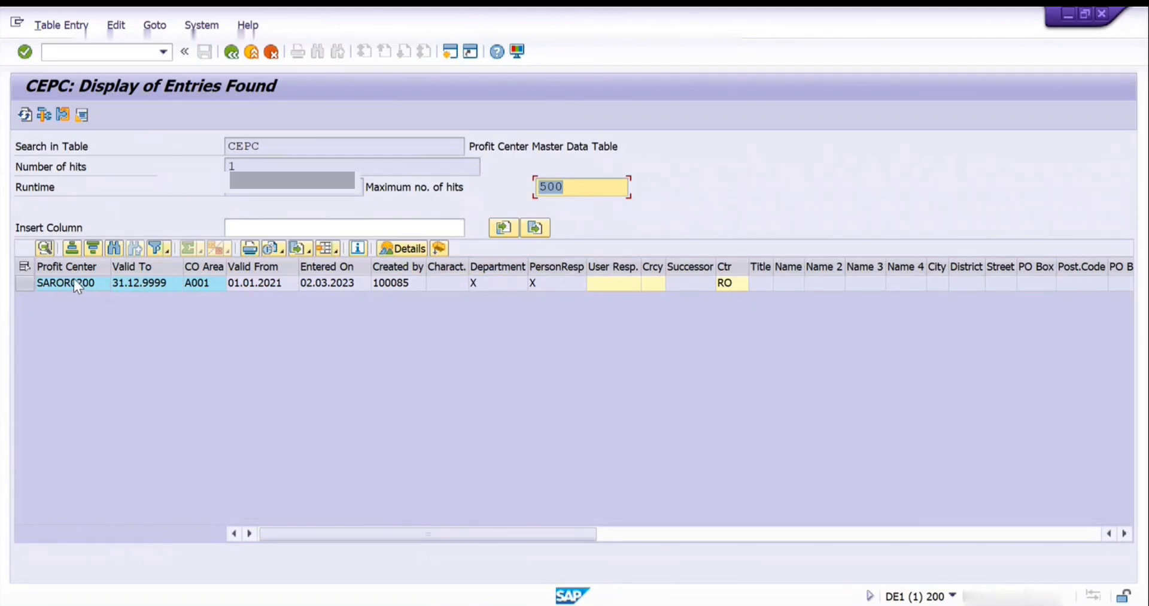
- Review the field values of profit center SAROR0200, switch to the browser, and go back from the CO - Profit center migration object
left_click(23, 283)
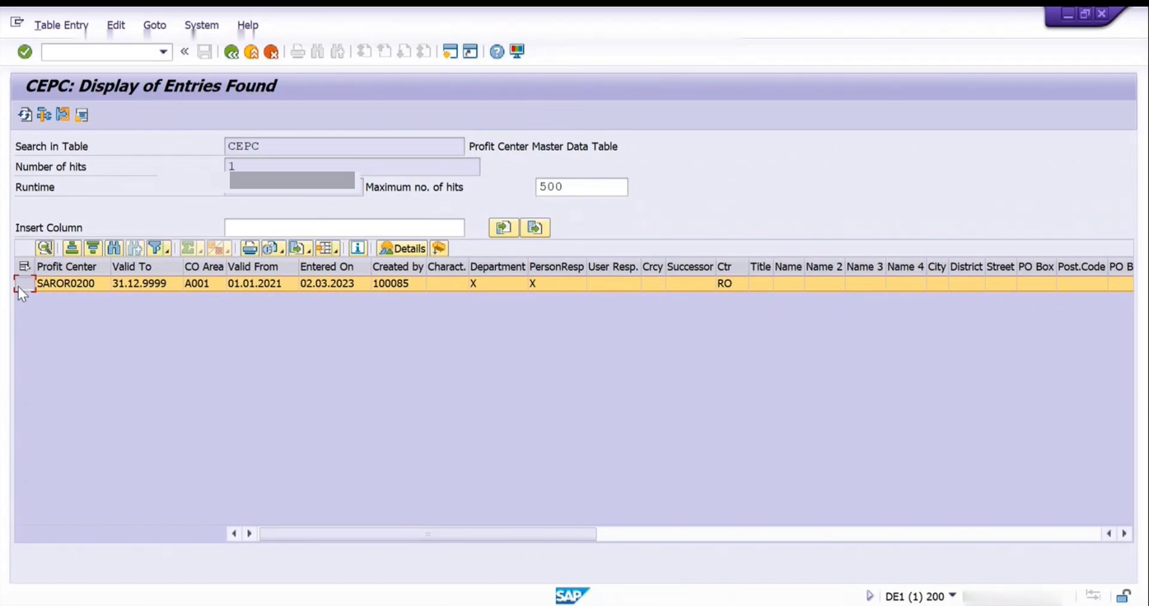
left_click_drag(1126, 538, 1133, 542)
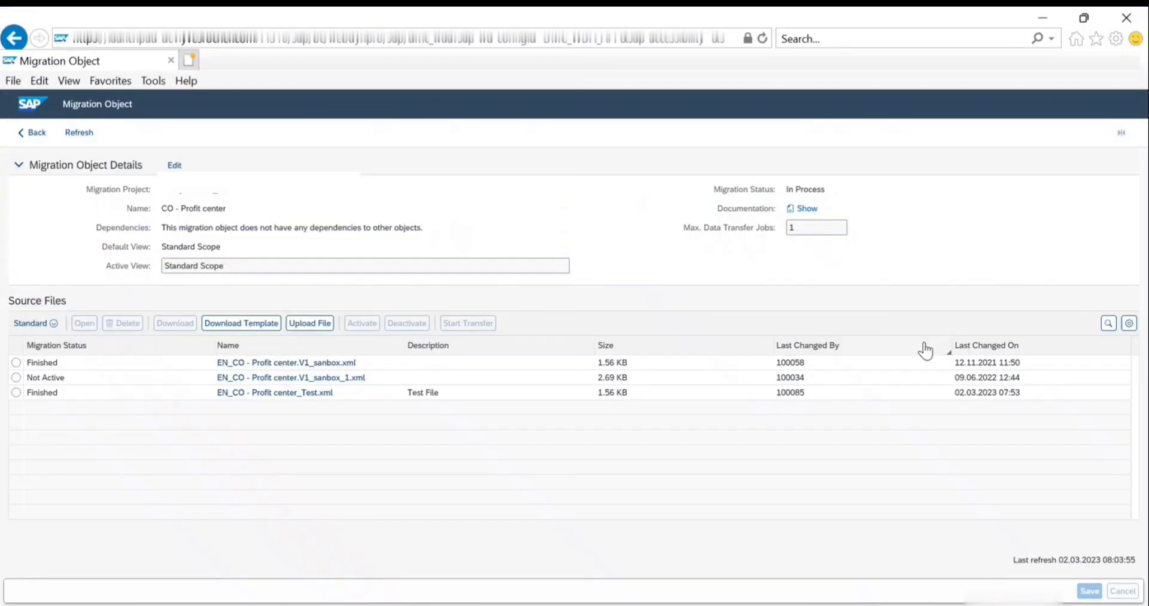
left_click(33, 132)
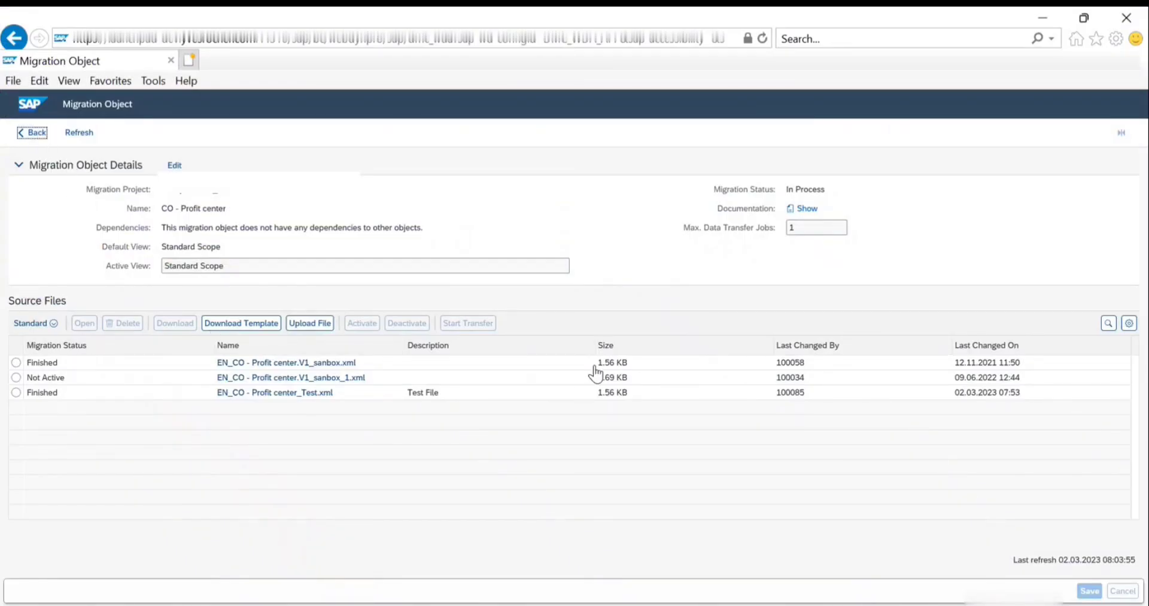